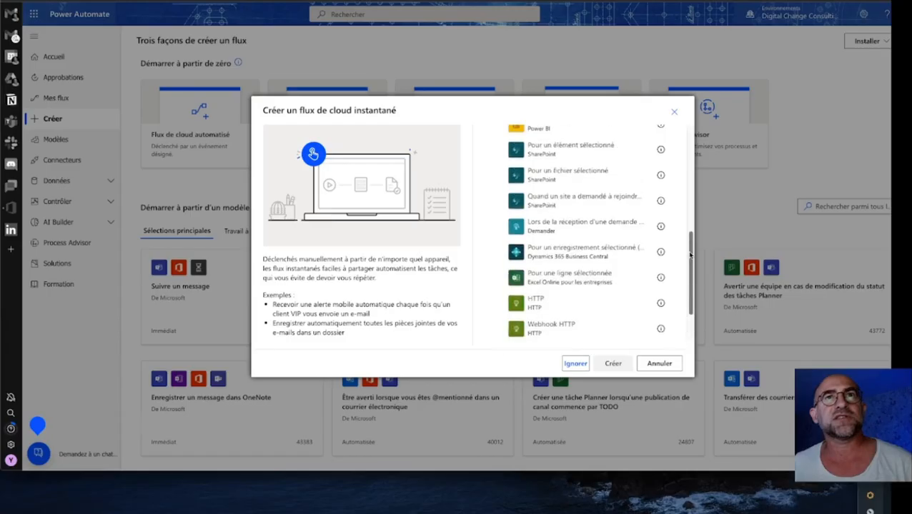
pyautogui.scroll(3, 690, 143)
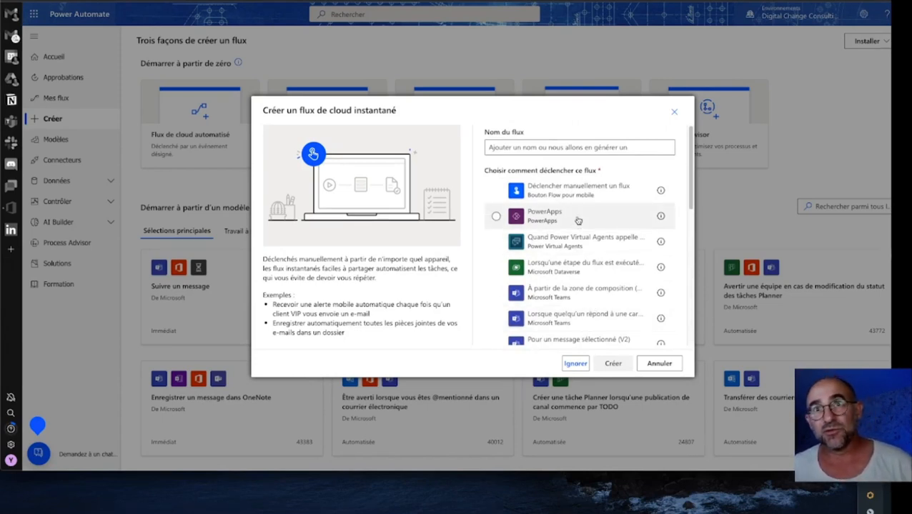
pyautogui.click(549, 147)
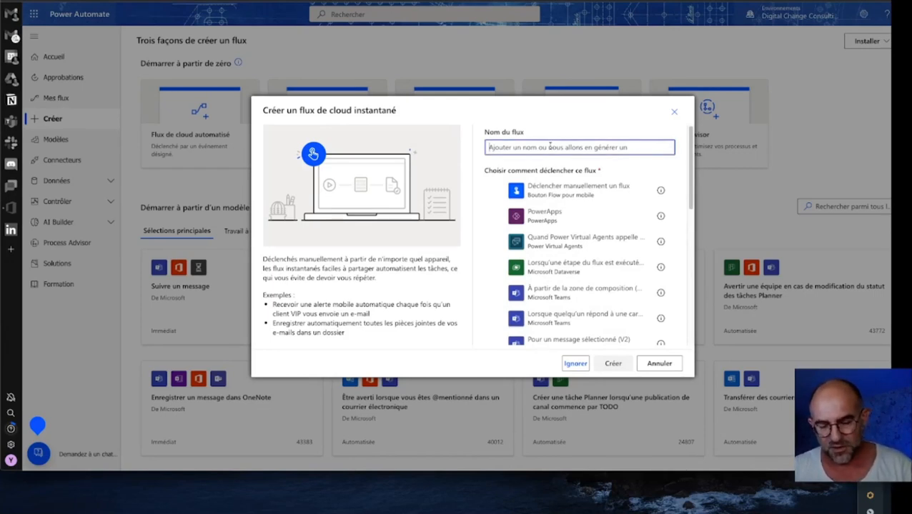
pyautogui.write('Notifdriv')
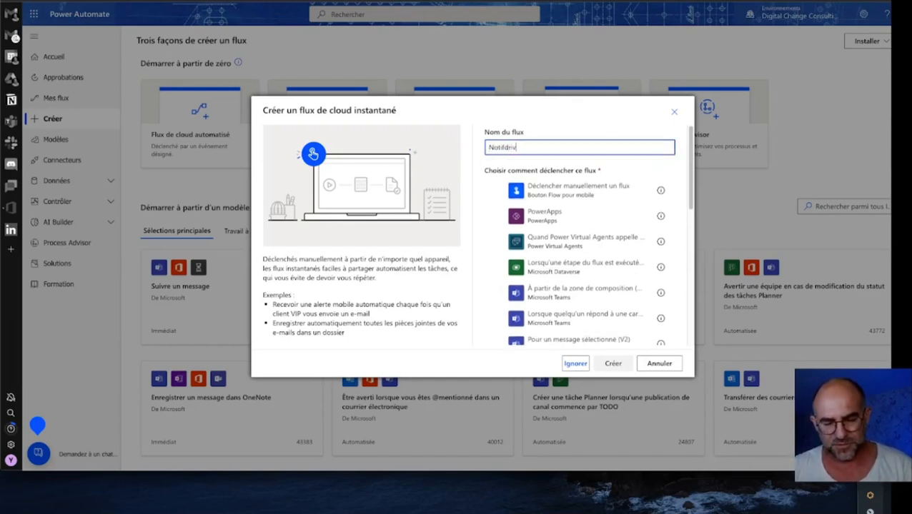
pyautogui.press('BackSpace')
pyautogui.press('BackSpace')
pyautogui.press('BackSpace')
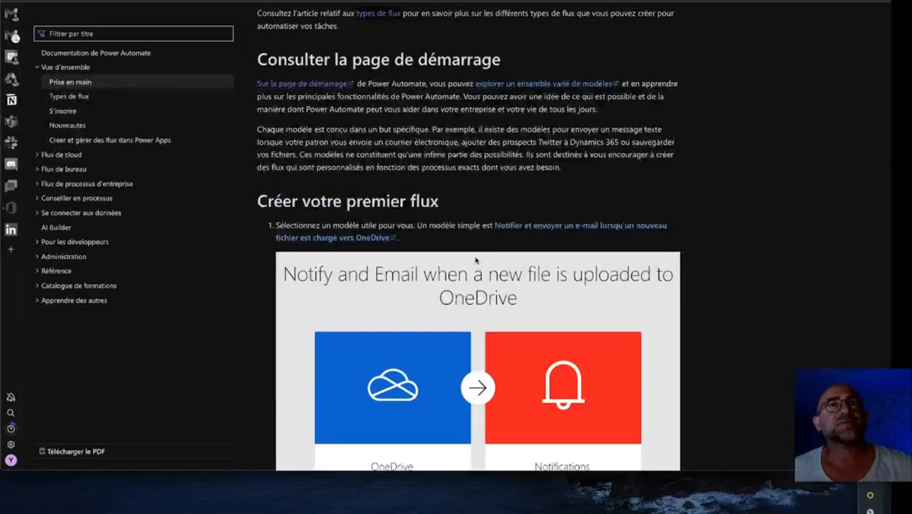
# - Consult the first step under "Créer votre premier flux" in the documentation and abandon creating the instant cloud flow
pyautogui.scroll(-2, 586, 189)
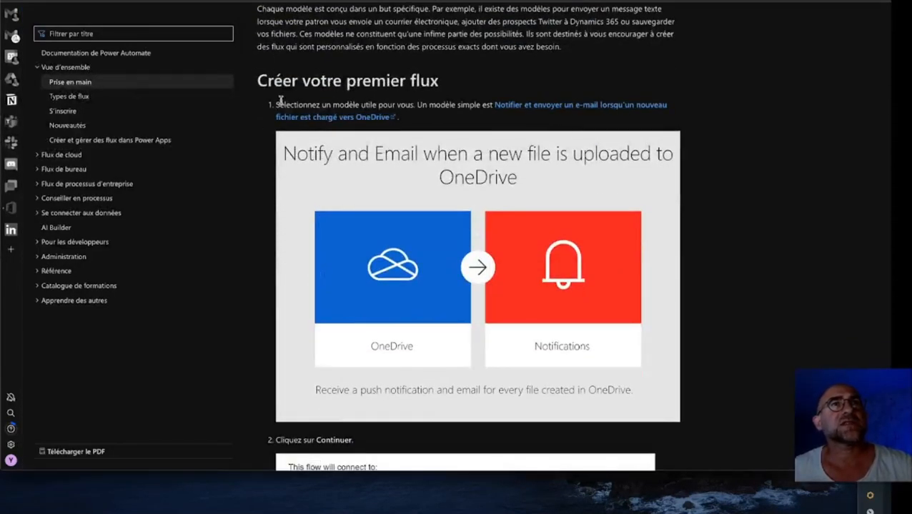
pyautogui.moveTo(278, 104); pyautogui.dragTo(478, 116)
pyautogui.click(475, 118)
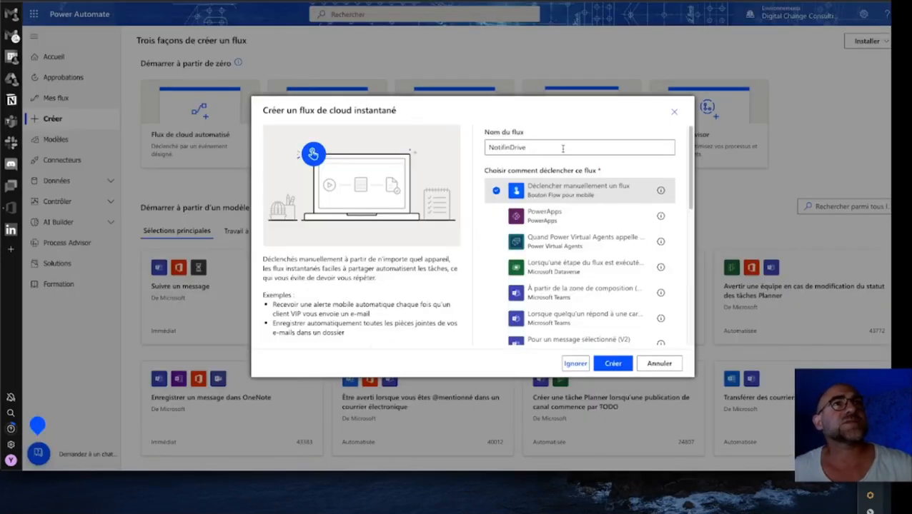
pyautogui.click(674, 115)
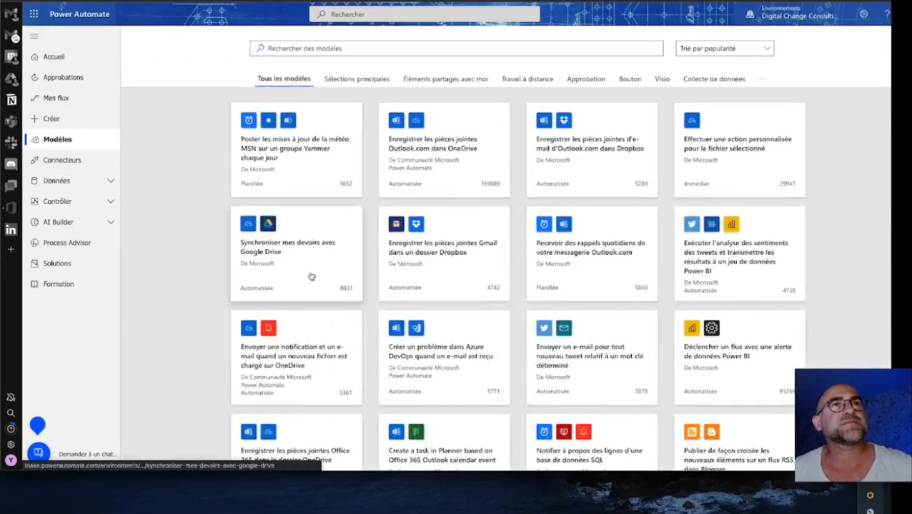
# - Search for "onedrive" and open the template "Envoyer une notification et un e-mail quand un nouveau fichier est chargé sur OneDrive"
pyautogui.scroll(-3, 285, 150)
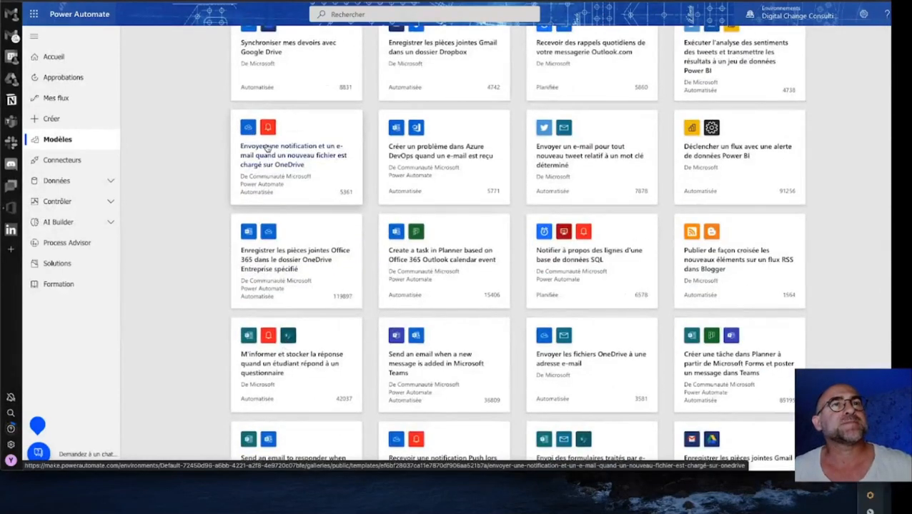
pyautogui.click(383, 15)
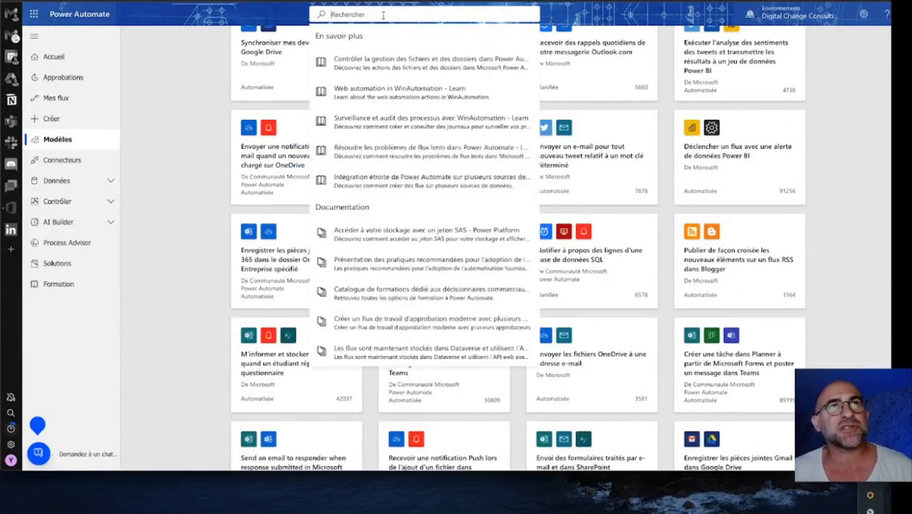
pyautogui.write('onedri')
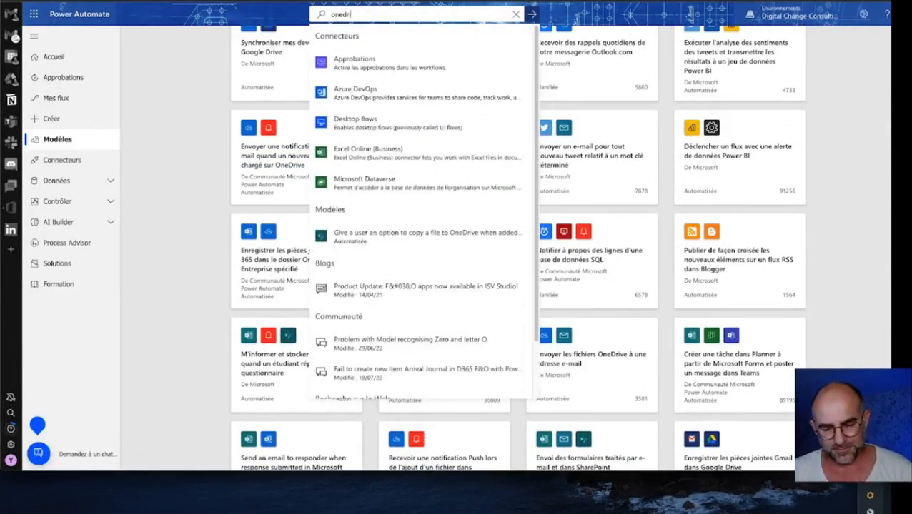
pyautogui.write('ve')
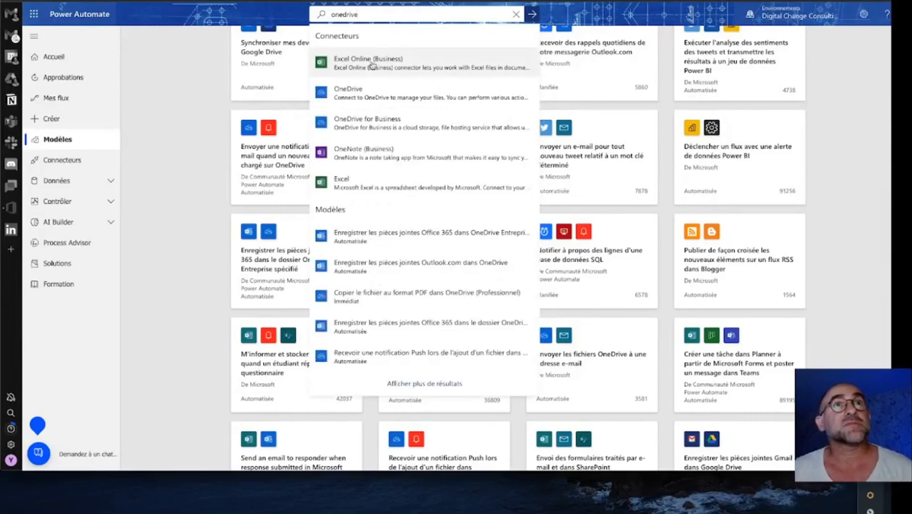
pyautogui.click(279, 168)
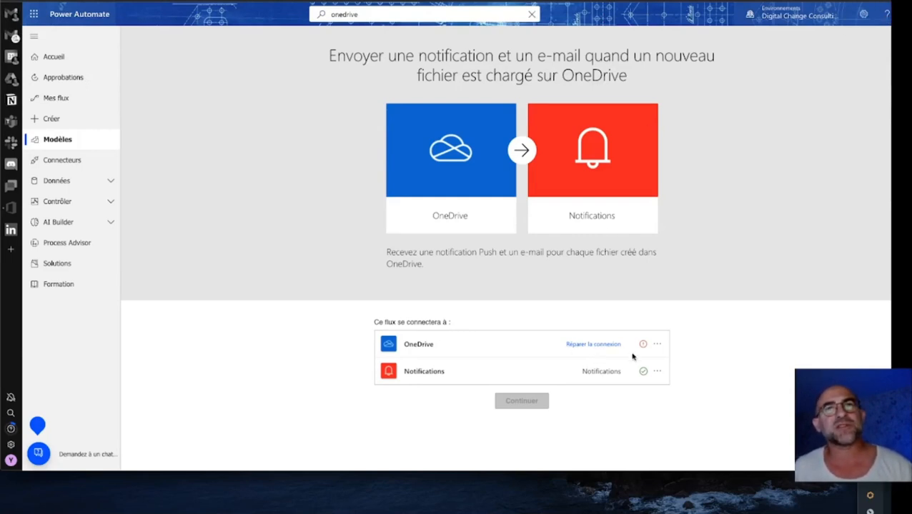
# - Check the template's OneDrive connection options and start repairing the invalid OneDrive connection
pyautogui.moveTo(645, 346)
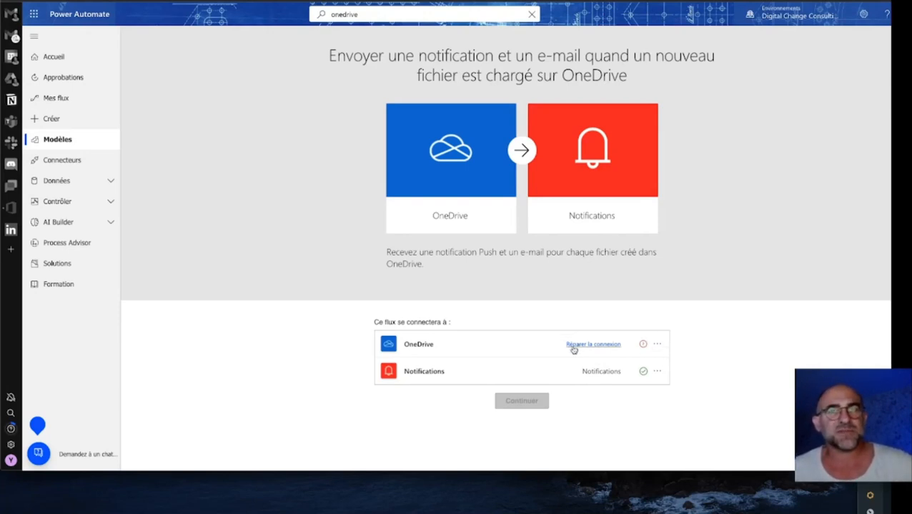
pyautogui.click(657, 344)
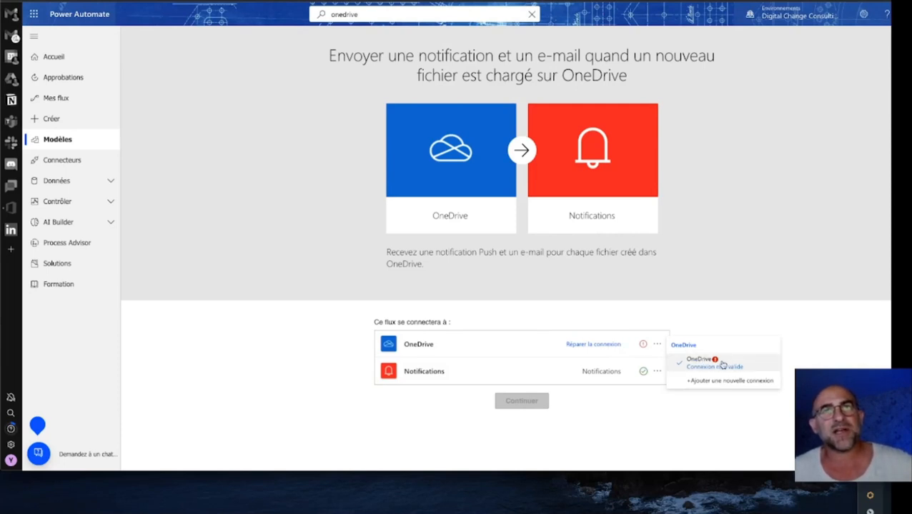
pyautogui.click(602, 345)
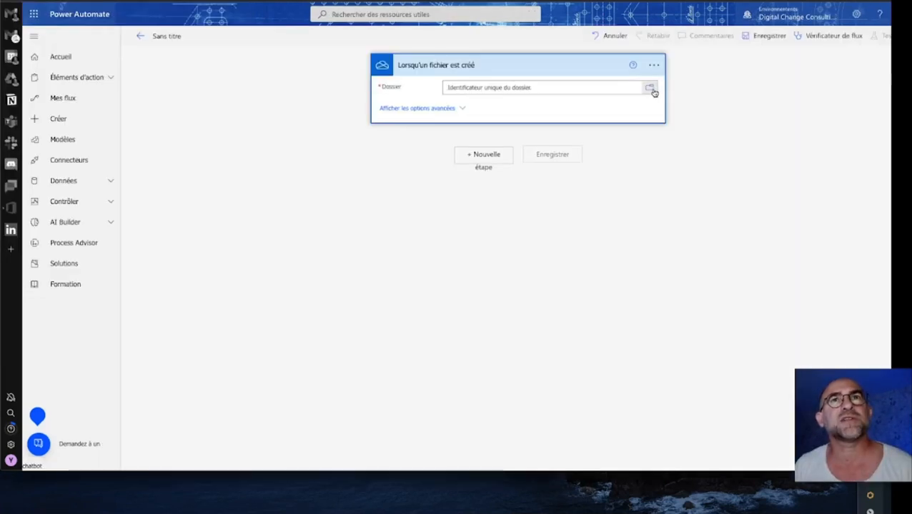
pyautogui.click(652, 91)
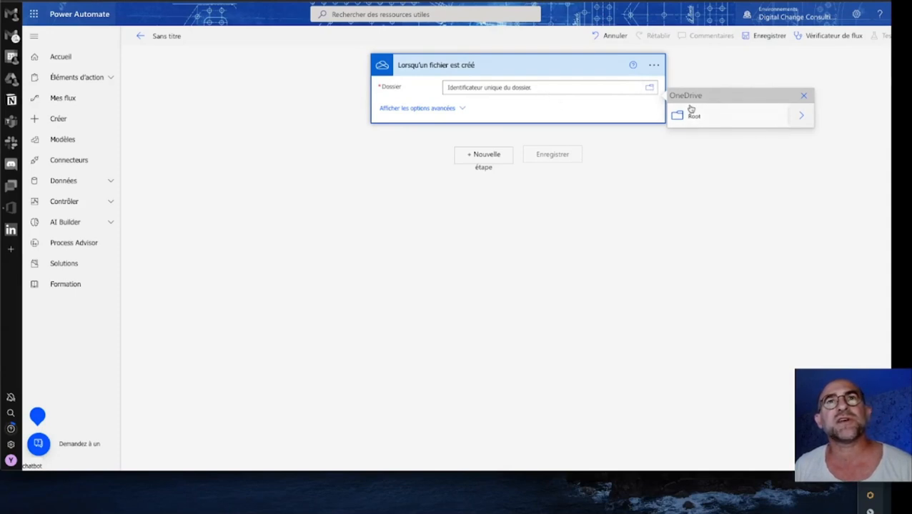
pyautogui.click(798, 117)
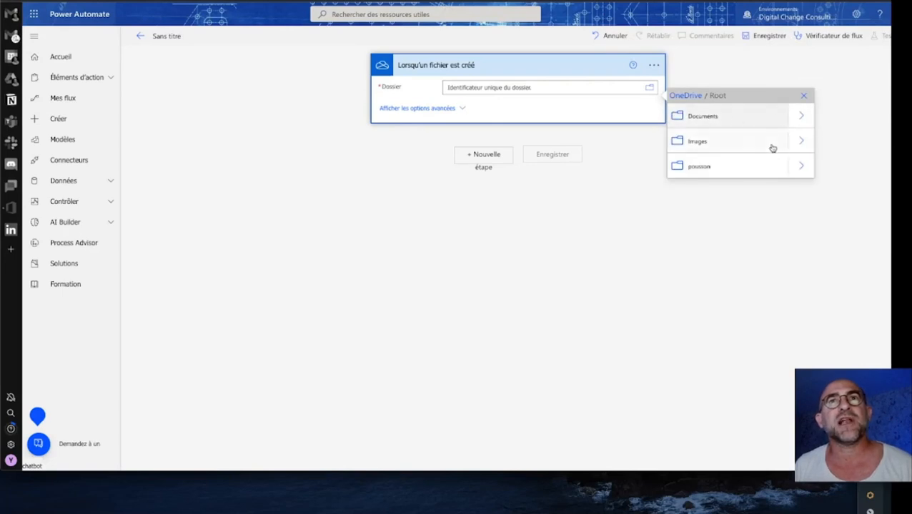
pyautogui.click(800, 116)
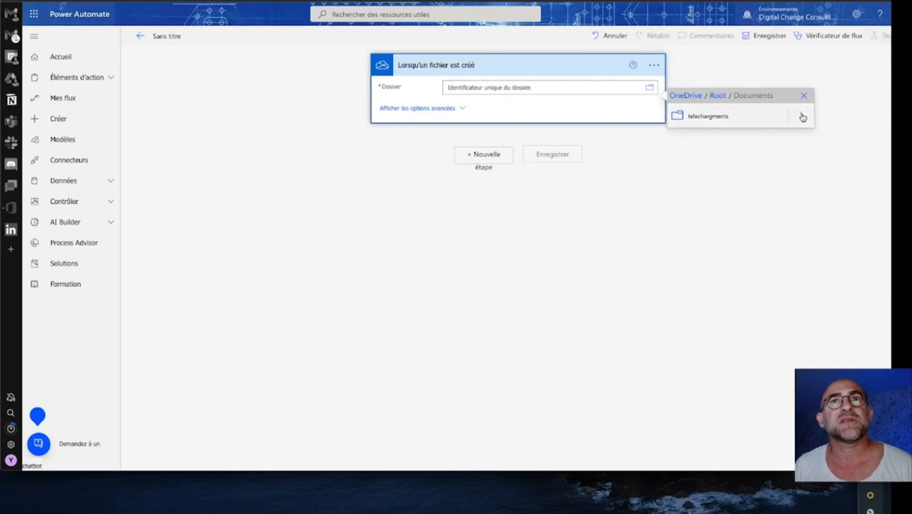
pyautogui.click(800, 116)
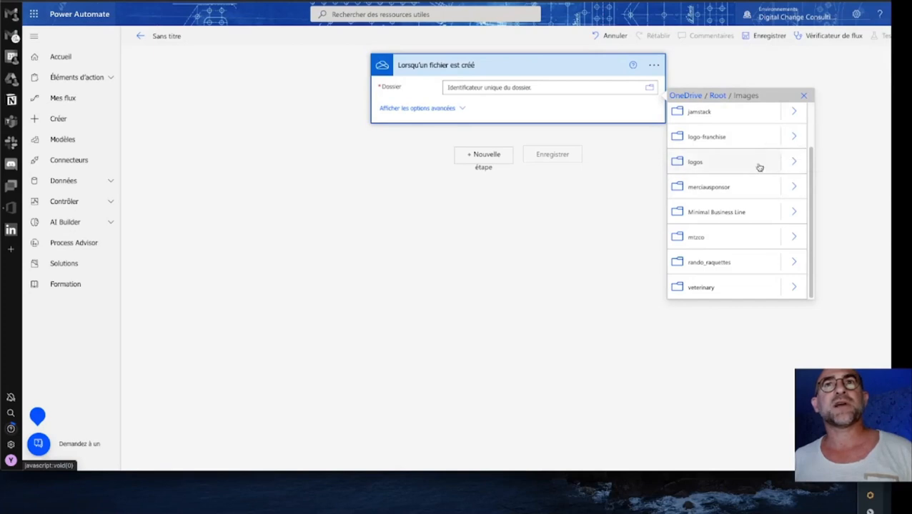
pyautogui.click(792, 162)
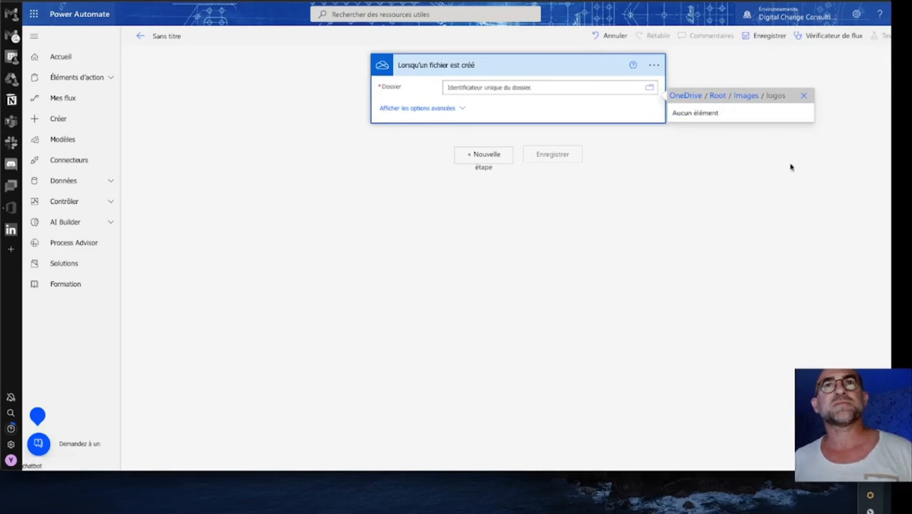
pyautogui.click(736, 135)
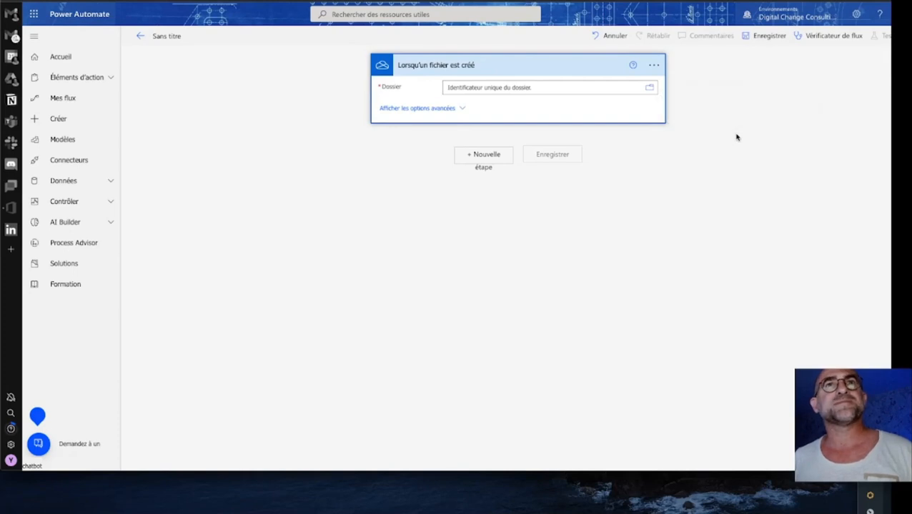
# - Set the folder monitored by the "Lorsqu'un fichier est créé" trigger to /Images/logos and expand its advanced options
pyautogui.click(650, 88)
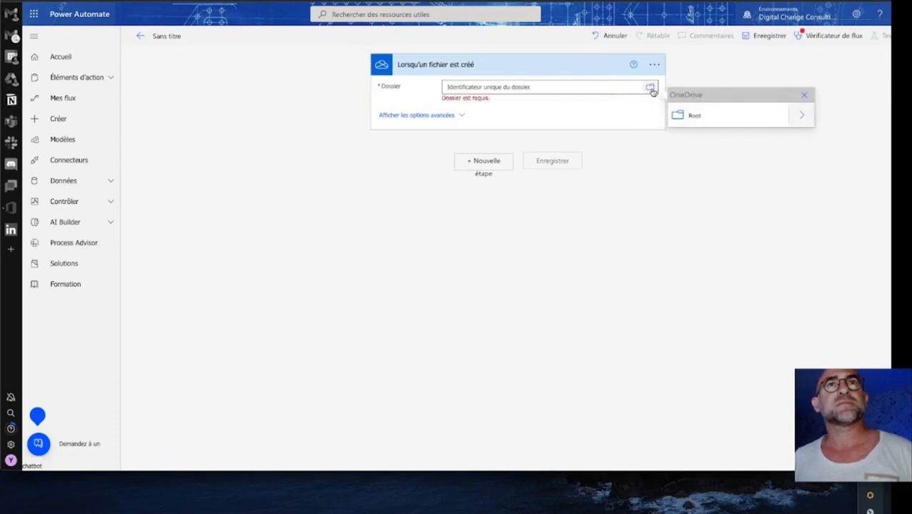
pyautogui.click(801, 119)
pyautogui.click(803, 140)
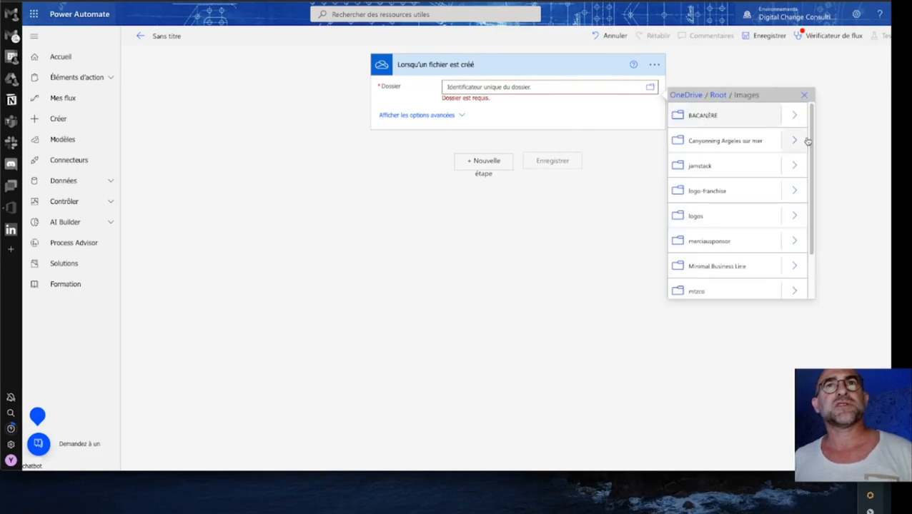
pyautogui.click(695, 217)
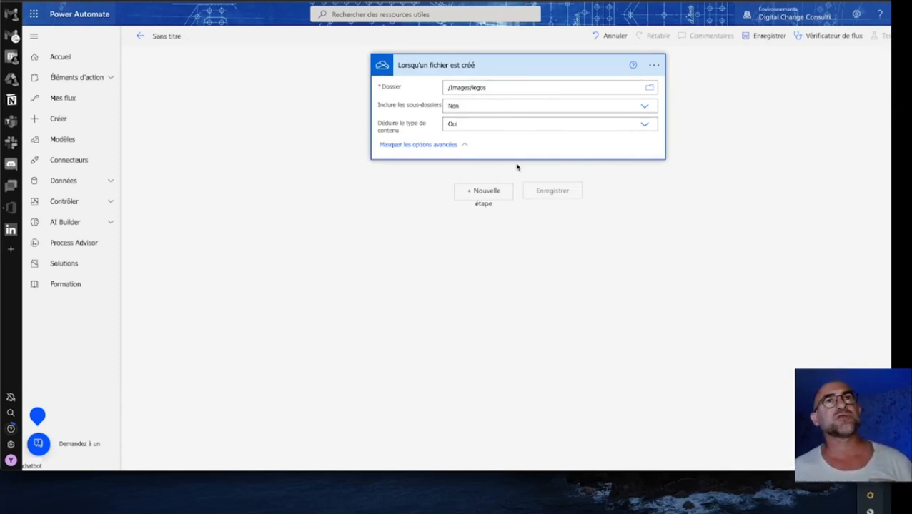
pyautogui.click(648, 193)
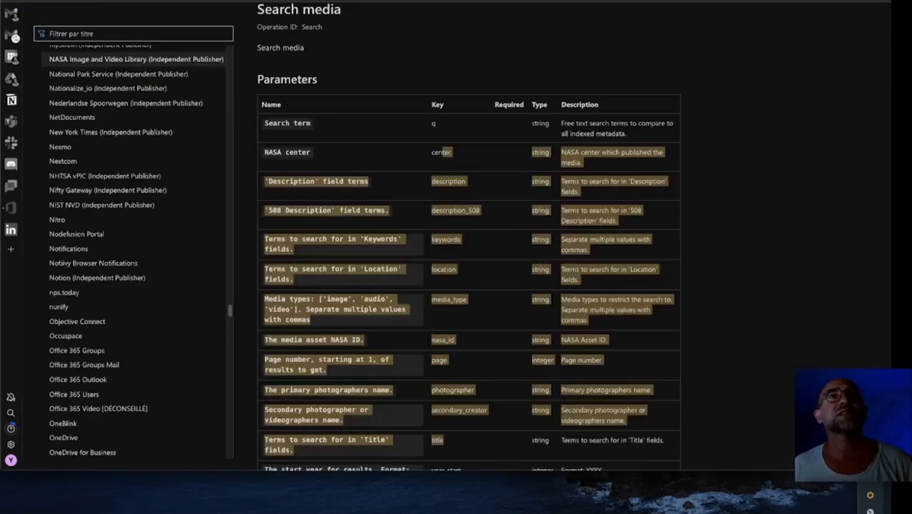
# - Return to the "Prise en main" documentation and examine the steps for connecting, choosing the OneDrive folder and adding notification actions
pyautogui.hotkey('alt', 'Left')
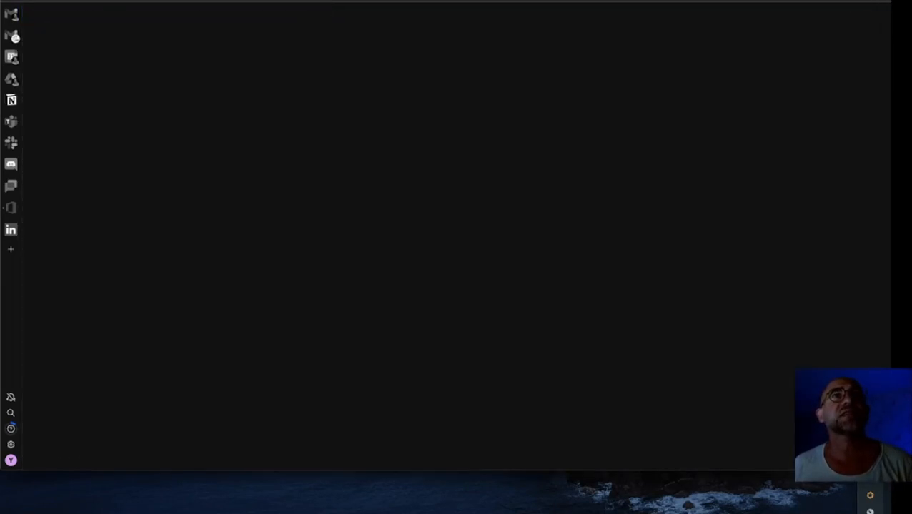
pyautogui.scroll(-5, 513, 159)
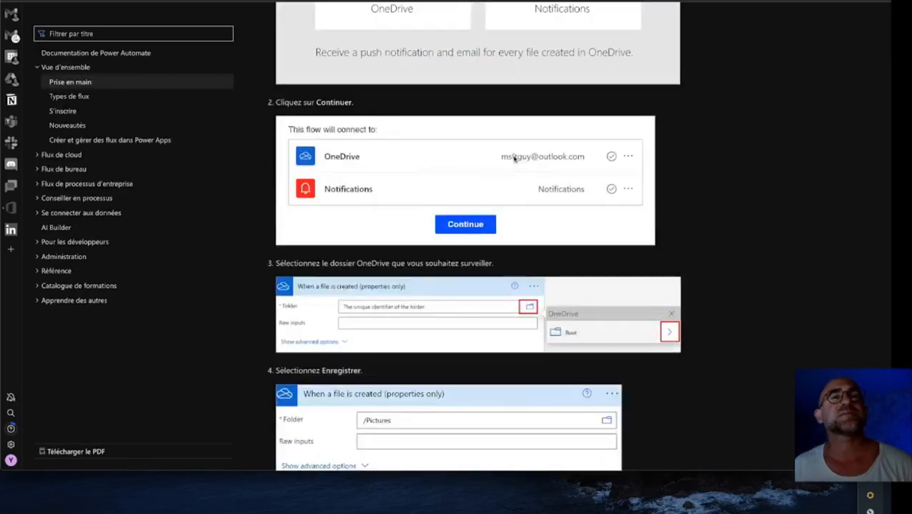
pyautogui.scroll(2, 513, 158)
pyautogui.scroll(-4, 518, 161)
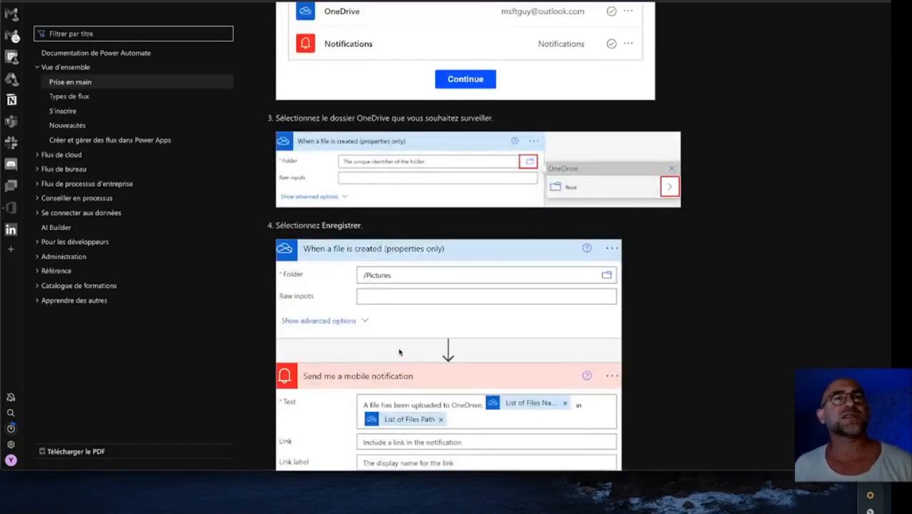
pyautogui.scroll(-1, 435, 290)
pyautogui.scroll(-1, 435, 290)
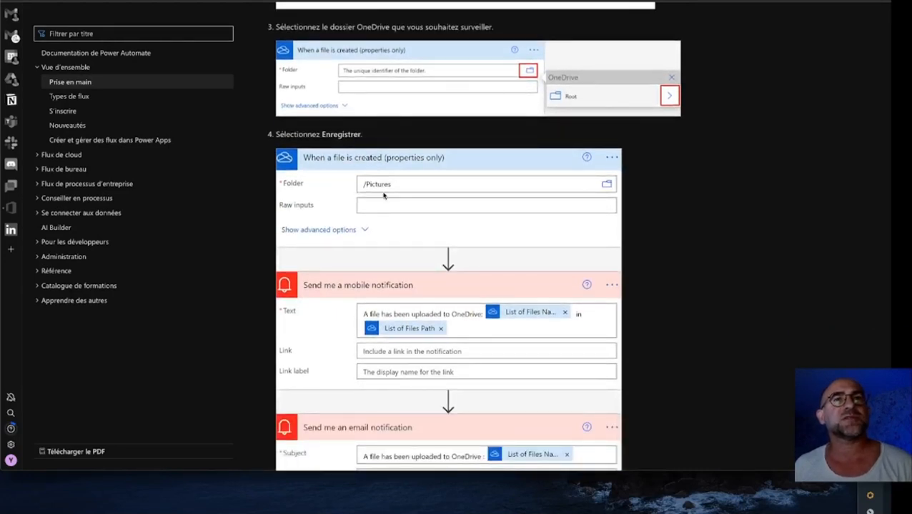
pyautogui.scroll(-3, 384, 195)
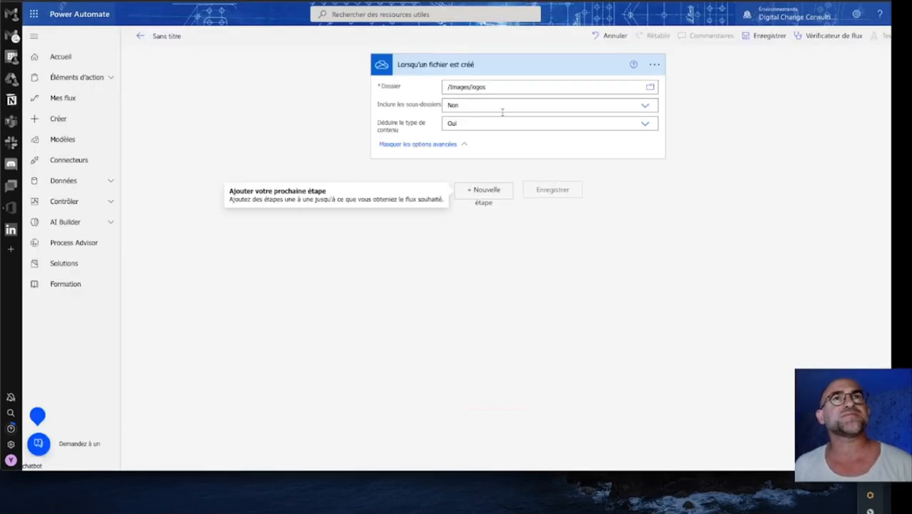
# - Add a new step after the trigger, searching for "noti" and choosing the "M'envoyer une notification par e-mail" action
pyautogui.click(486, 191)
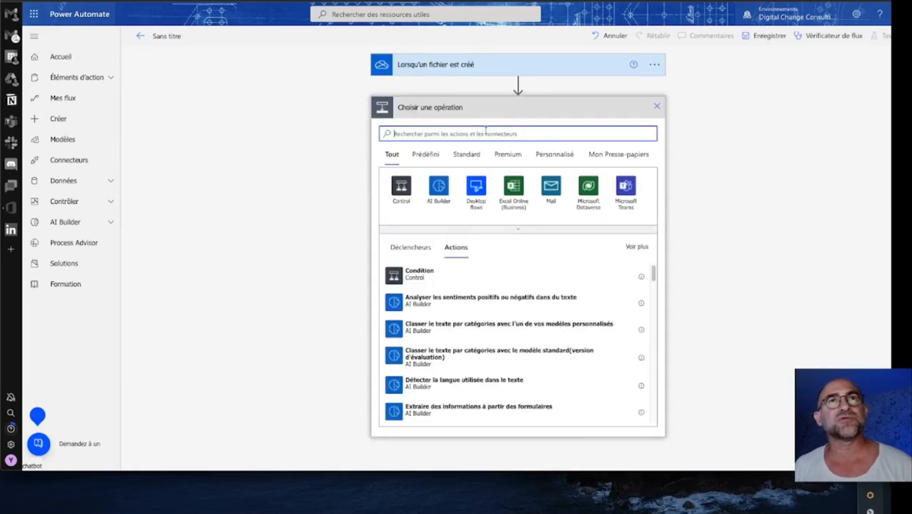
pyautogui.write('noti')
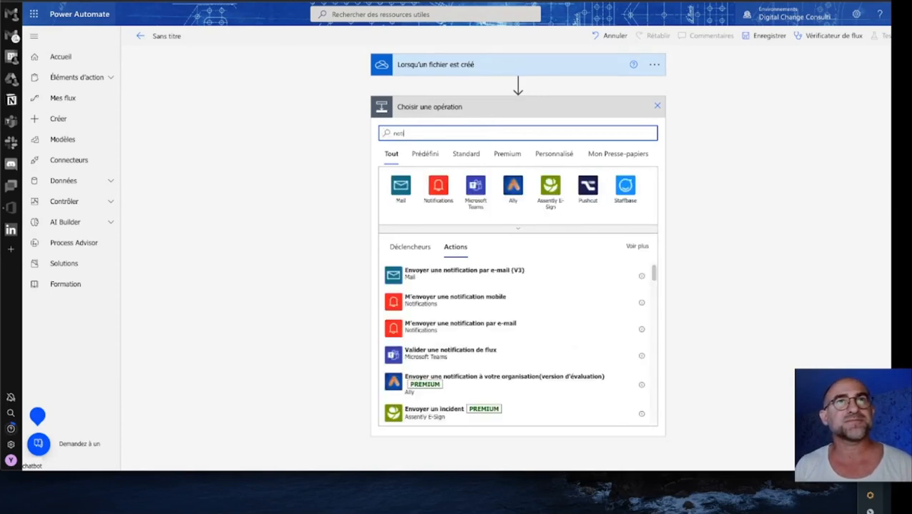
pyautogui.click(441, 327)
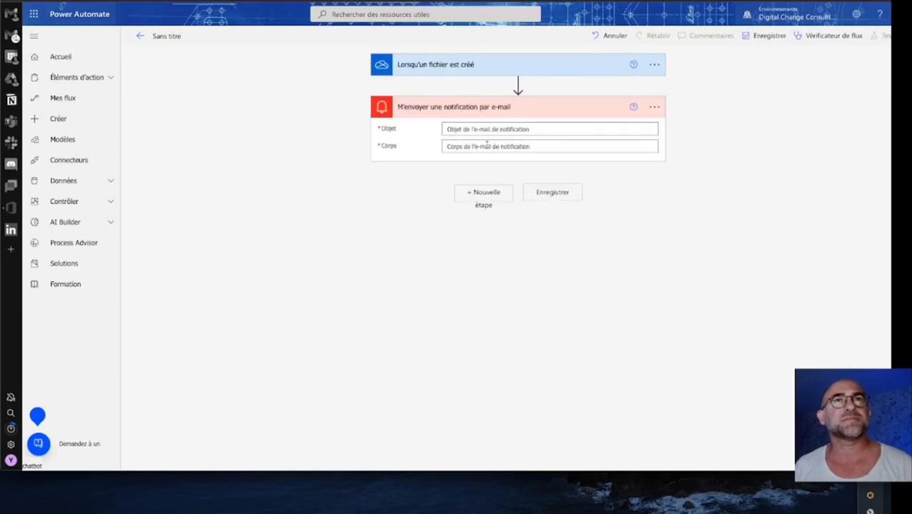
# - Switch to the "Prise en main" documentation and examine the subject and body of its example email notification action
pyautogui.click(480, 129)
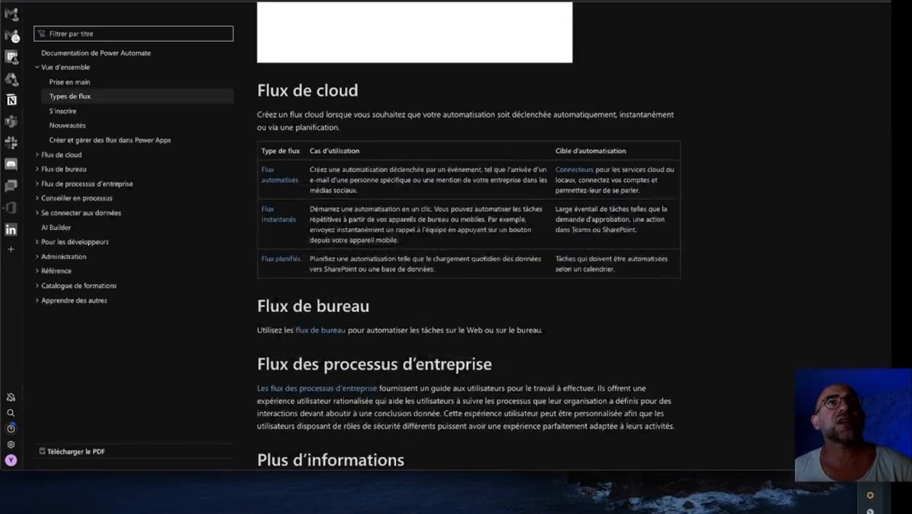
pyautogui.press('super+Left')
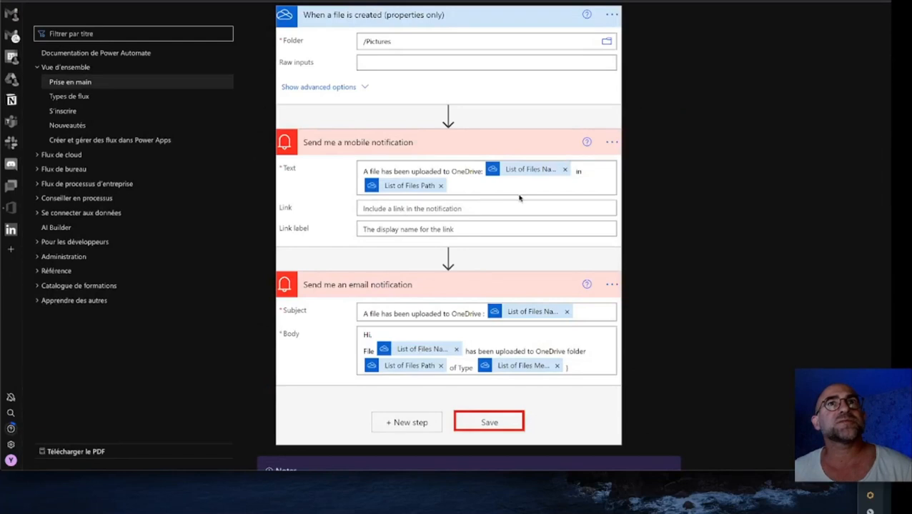
pyautogui.scroll(-2, 520, 206)
pyautogui.scroll(1, 520, 206)
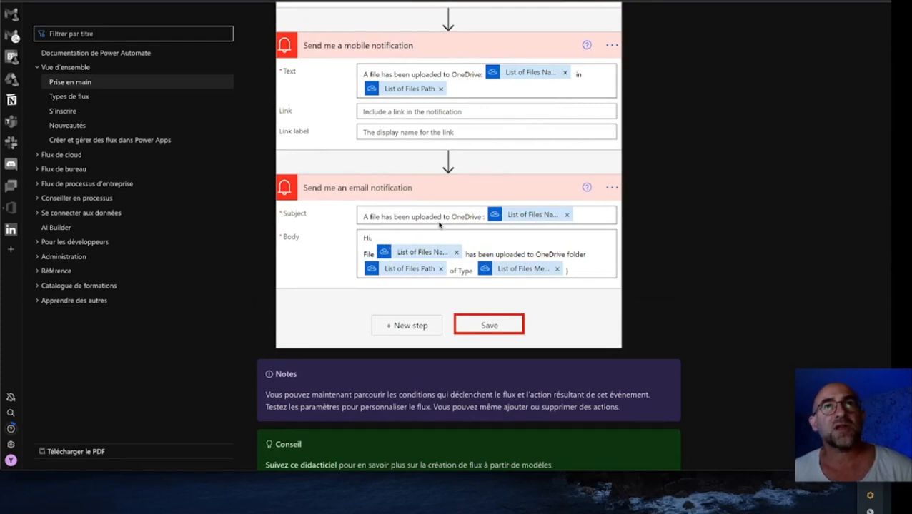
pyautogui.scroll(-1, 438, 223)
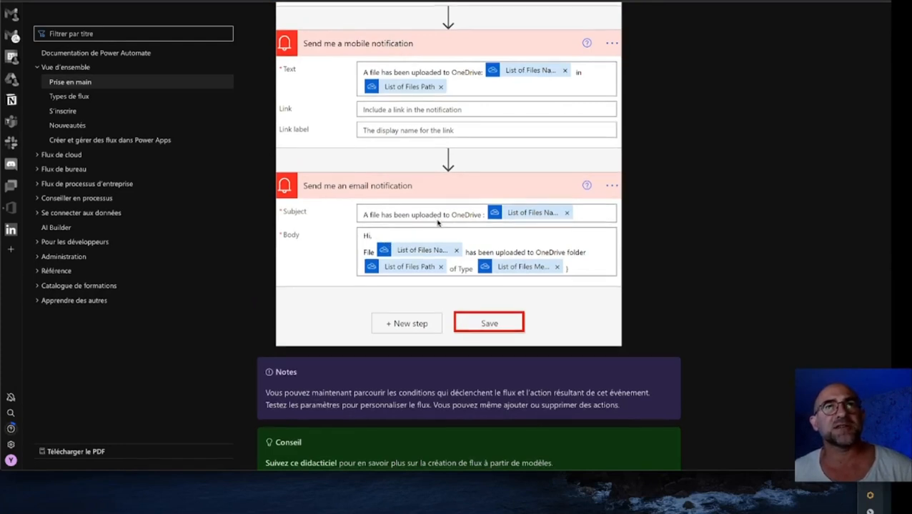
pyautogui.scroll(-3, 438, 224)
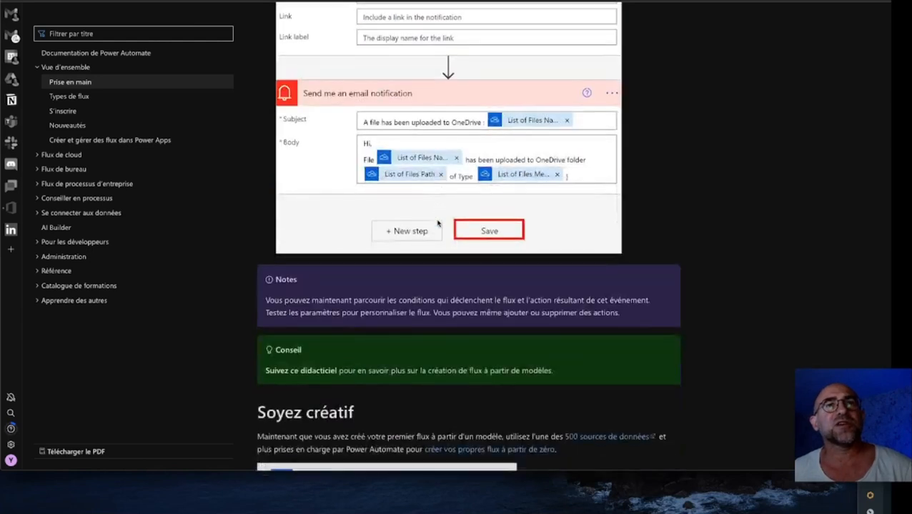
pyautogui.scroll(1, 438, 224)
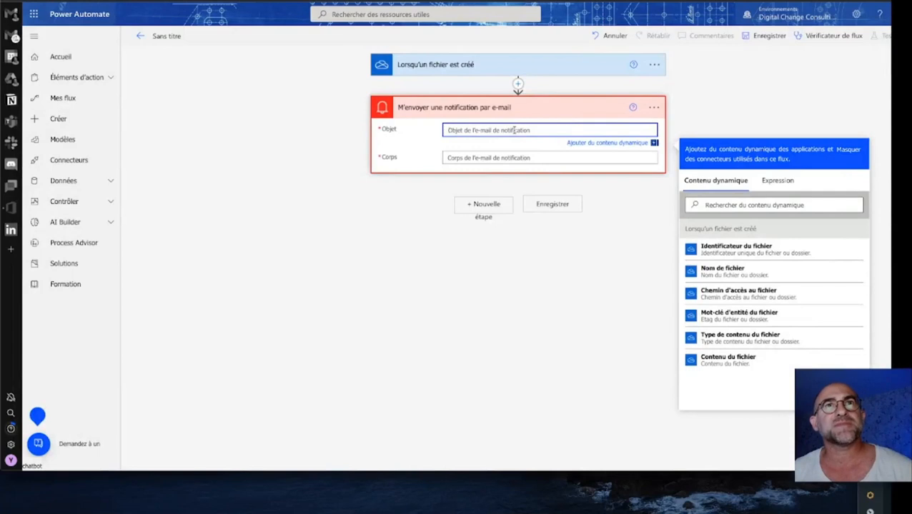
# - Set the email notification's Objet to "Un nouveau Logo viens d'être uploader dans votre Drive" in the flow editor
pyautogui.write('Un')
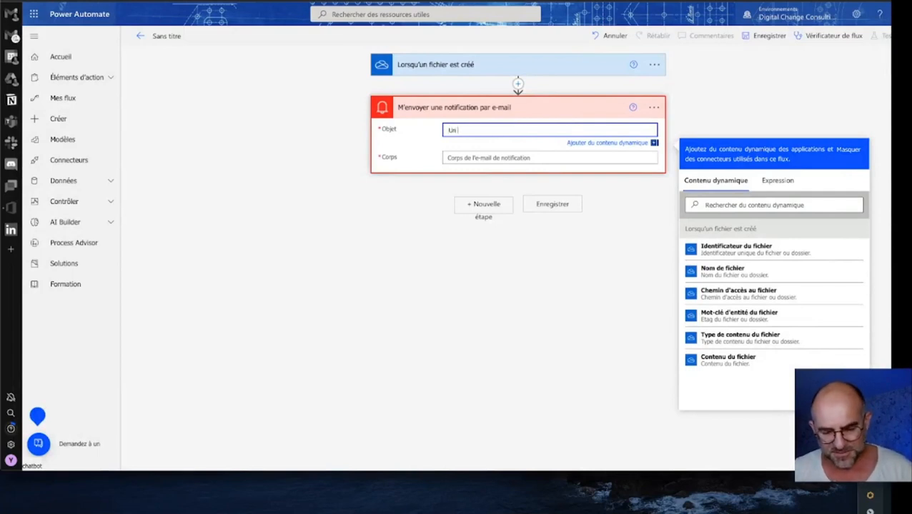
pyautogui.write(' fichier')
pyautogui.press('BackSpace')
pyautogui.press('BackSpace')
pyautogui.press('BackSpace')
pyautogui.press('BackSpace')
pyautogui.press('BackSpace')
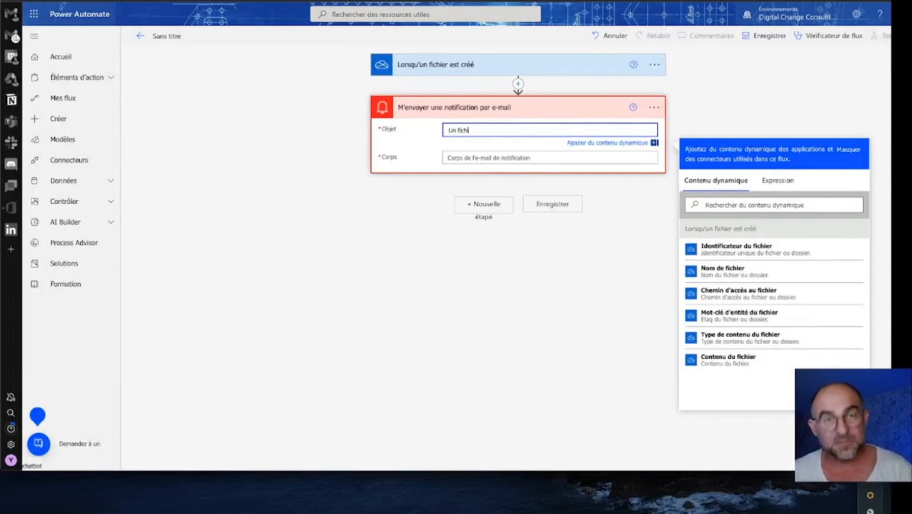
pyautogui.press('BackSpace')
pyautogui.press('BackSpace')
pyautogui.write('nouveau ')
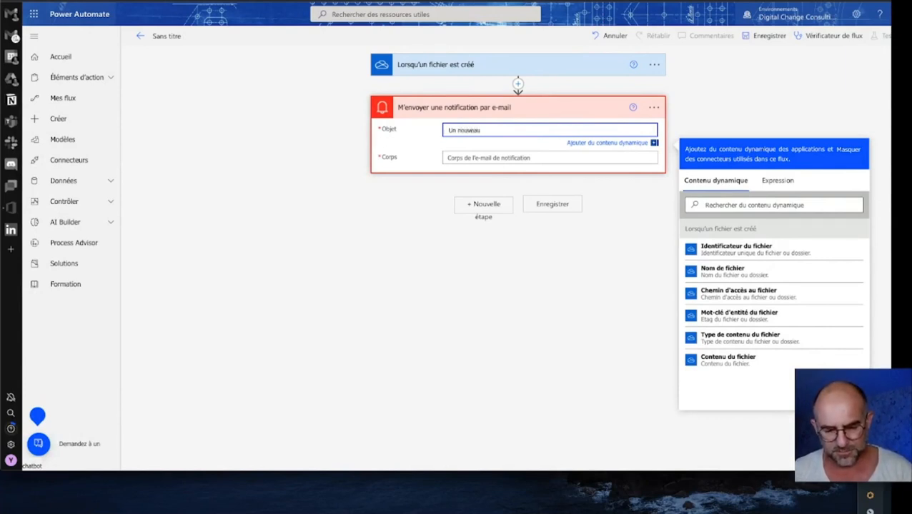
pyautogui.write('Logo vie')
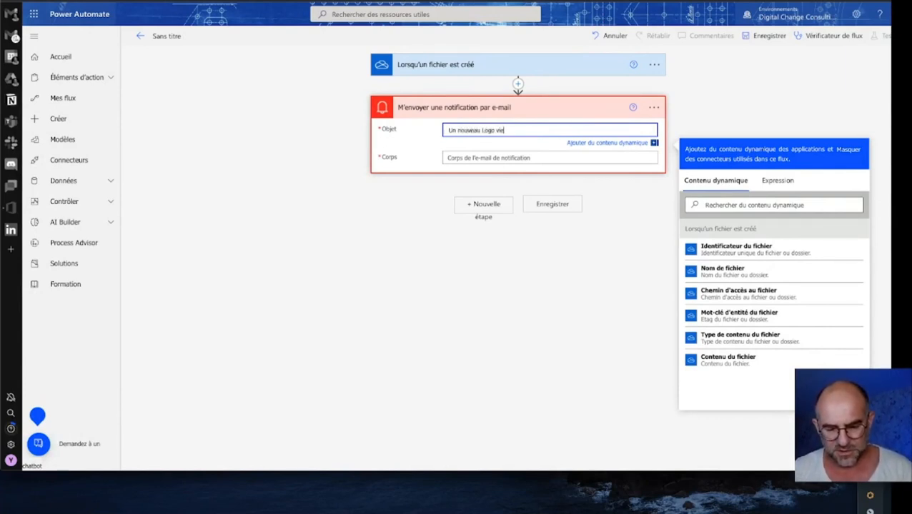
pyautogui.write('ns ')
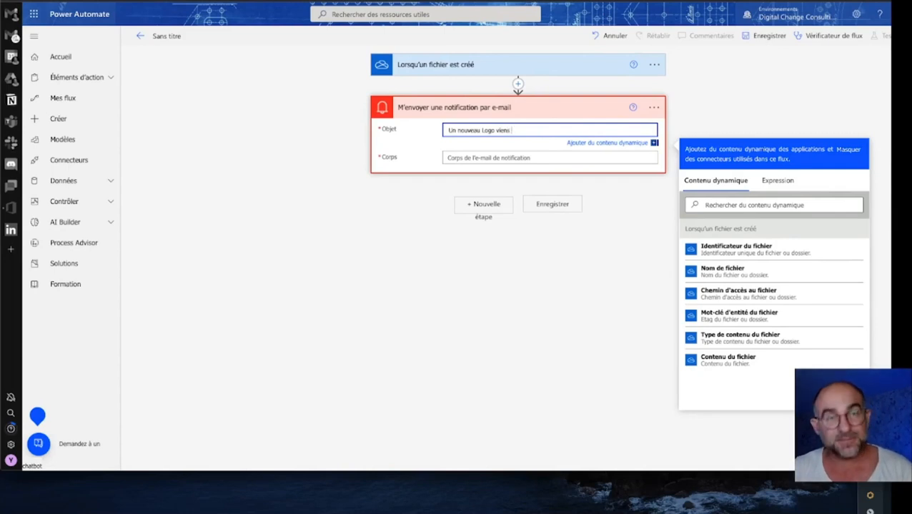
pyautogui.write("d'être u")
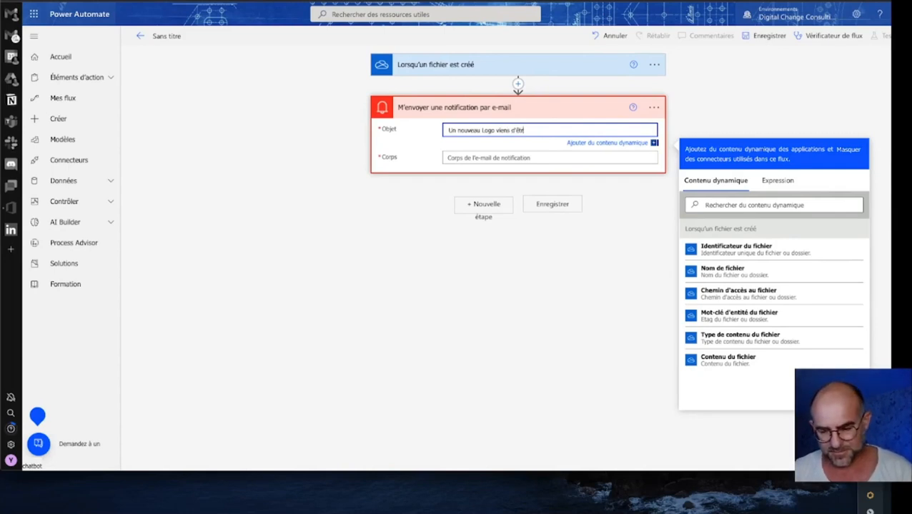
pyautogui.write('ploade')
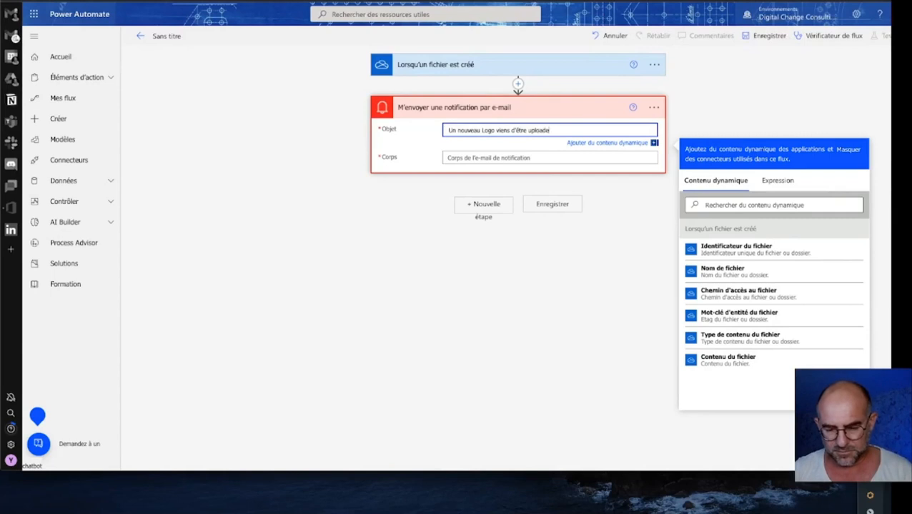
pyautogui.write('r dans v')
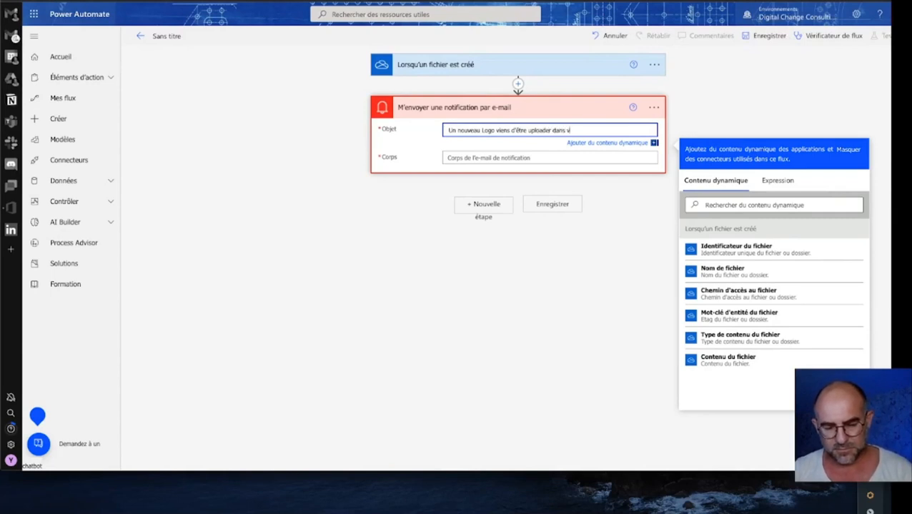
pyautogui.write('otre Drive')
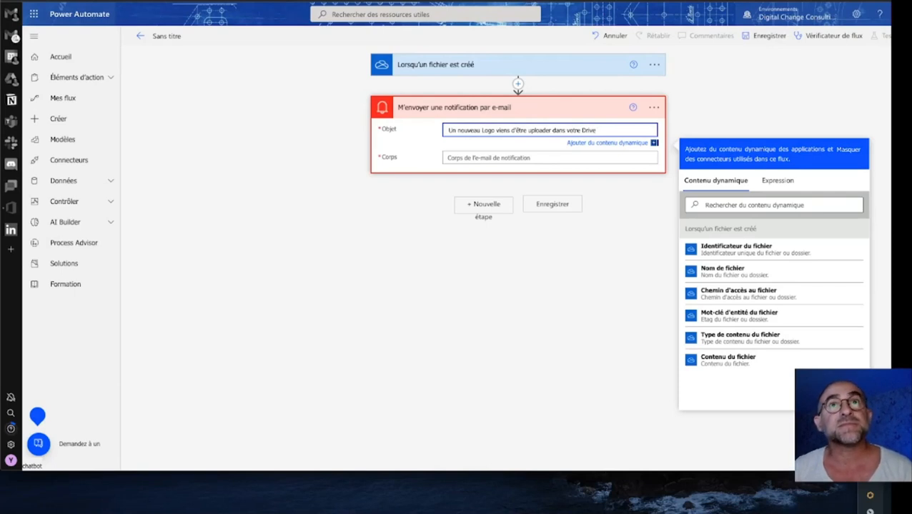
# - Enter "Le nom du fichier est :" as the opening text of the notification's Corps
pyautogui.click(503, 157)
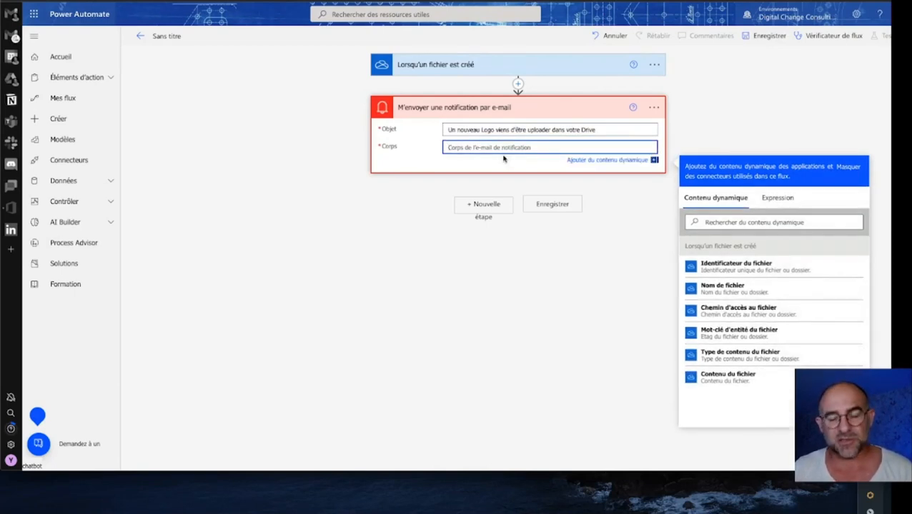
pyautogui.write('Le ')
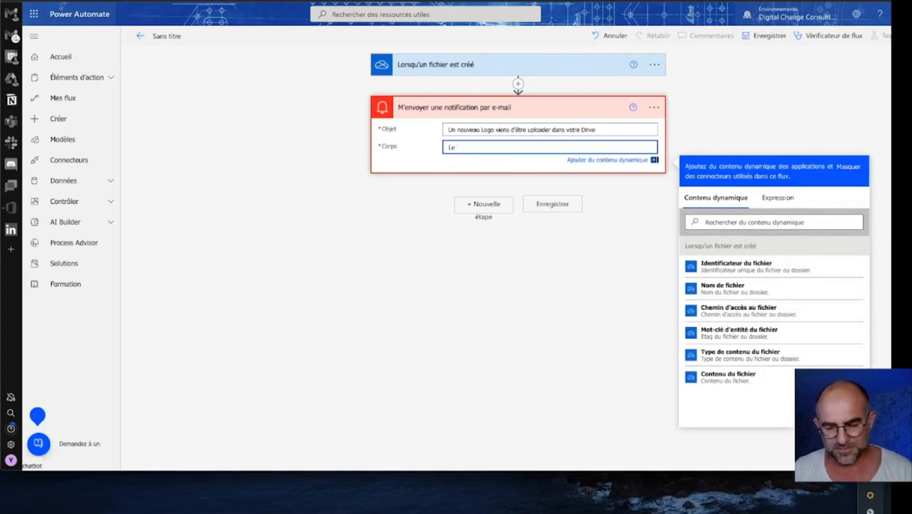
pyautogui.write('nom du')
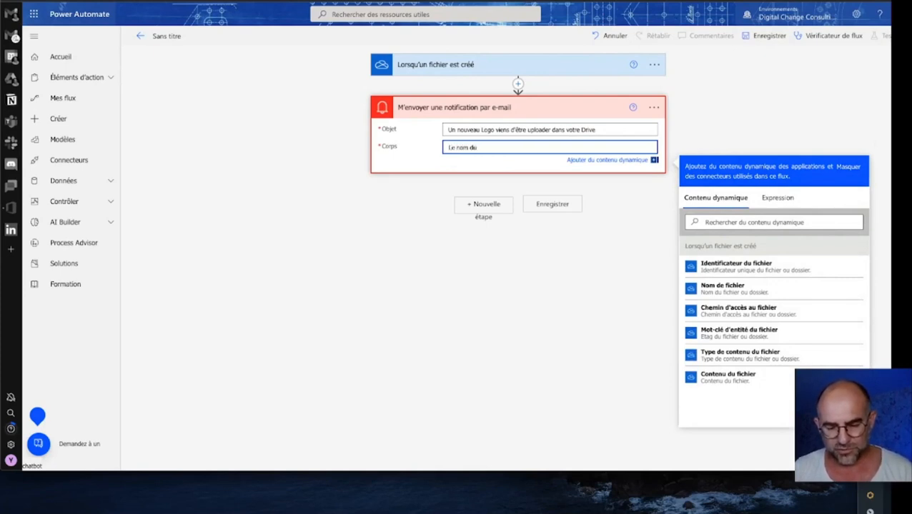
pyautogui.write(' fichier est :')
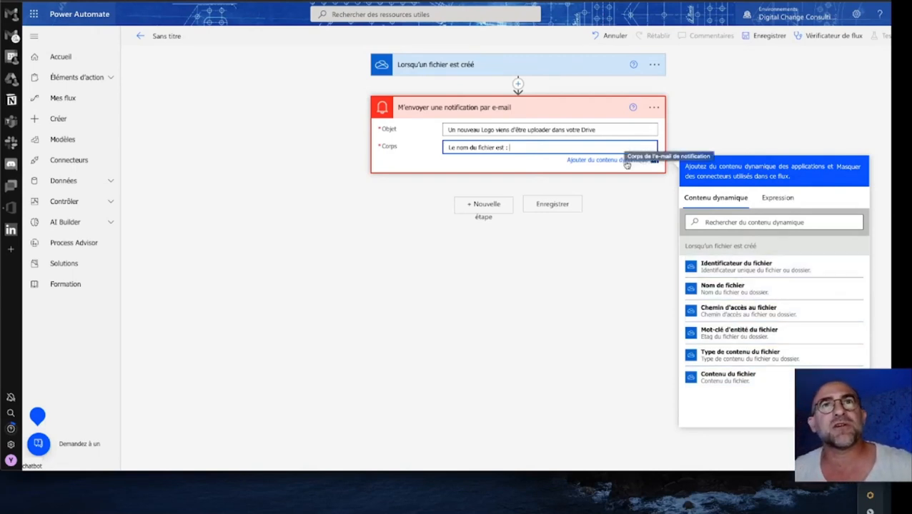
# - Expand the "Lorsqu'un fichier est créé" trigger and insert its "Nom de fichier" dynamic content at the end of the notification's Corps text
pyautogui.click(580, 70)
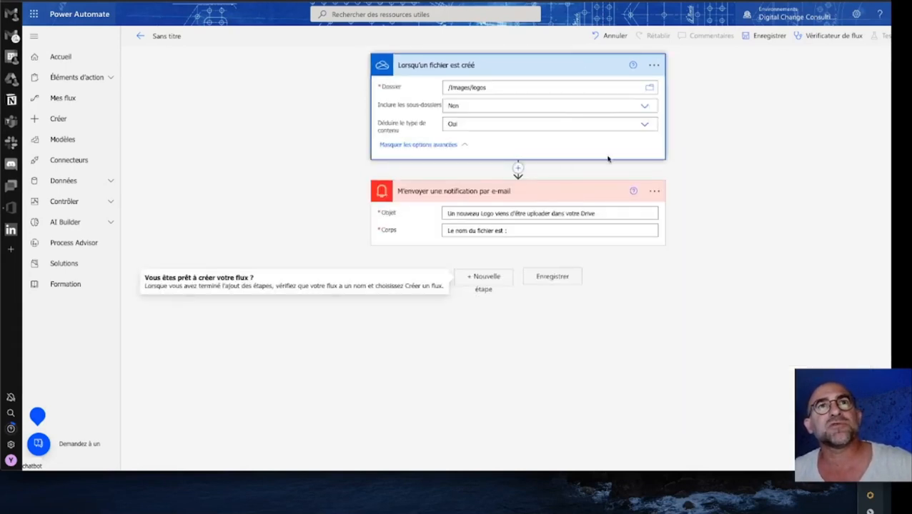
pyautogui.click(546, 192)
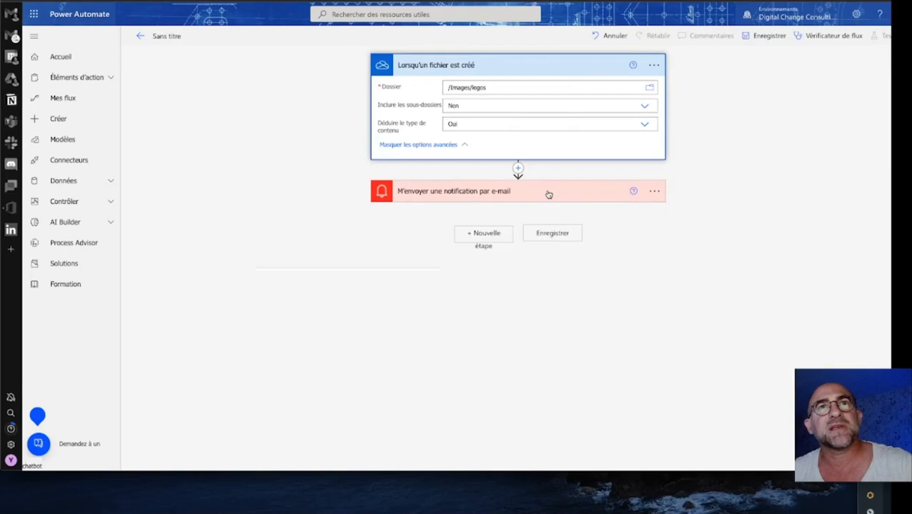
pyautogui.click(578, 198)
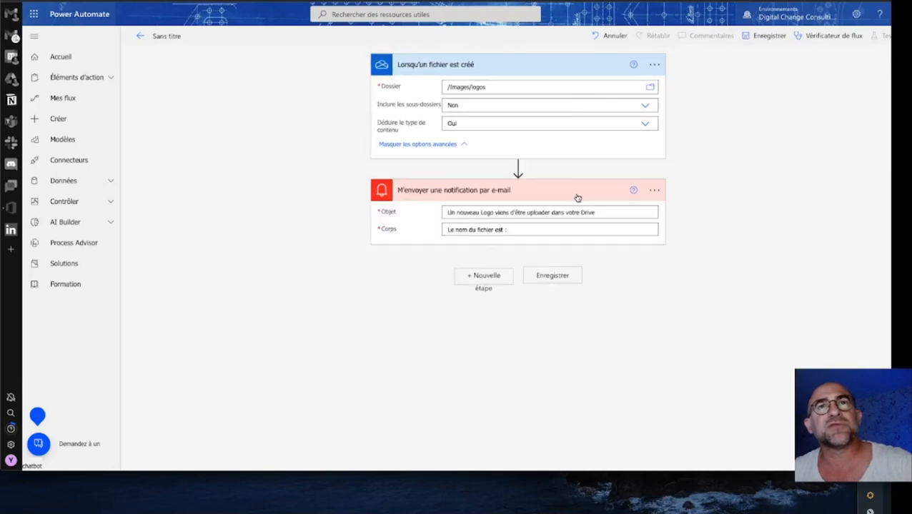
pyautogui.click(598, 229)
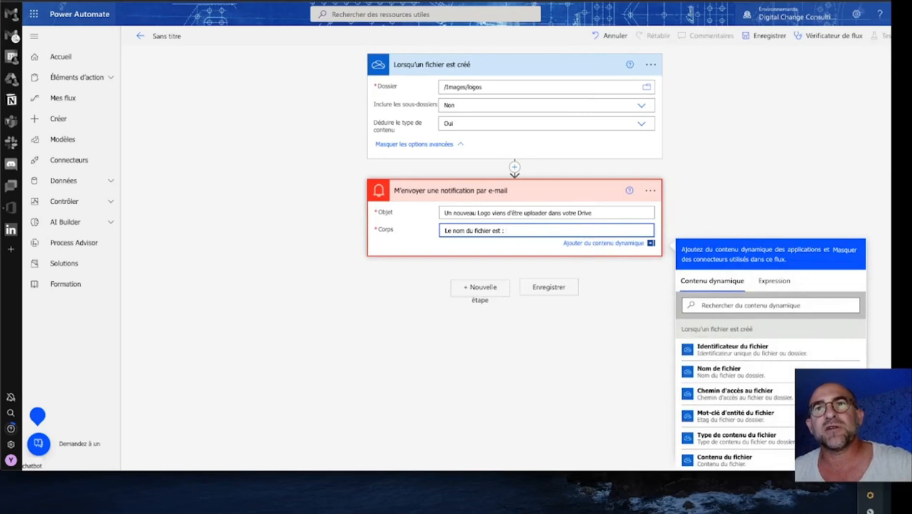
pyautogui.scroll(-2, 772, 336)
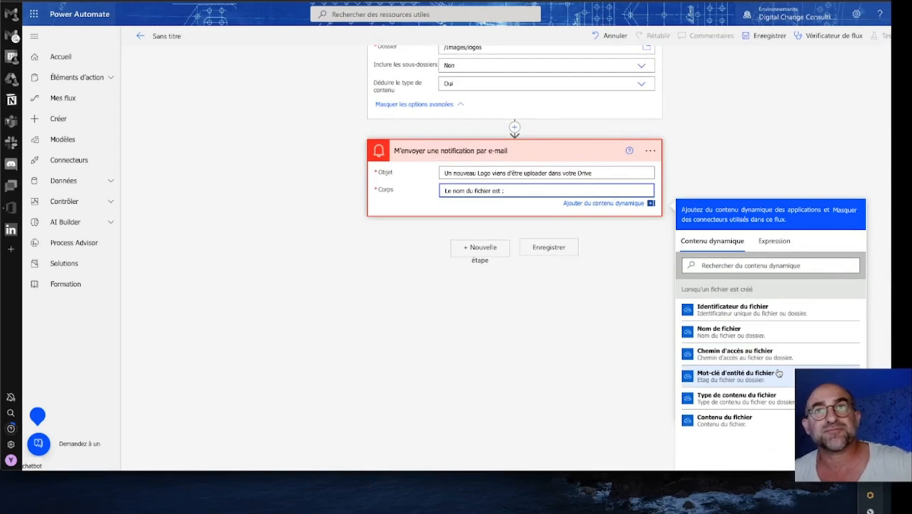
pyautogui.click(728, 339)
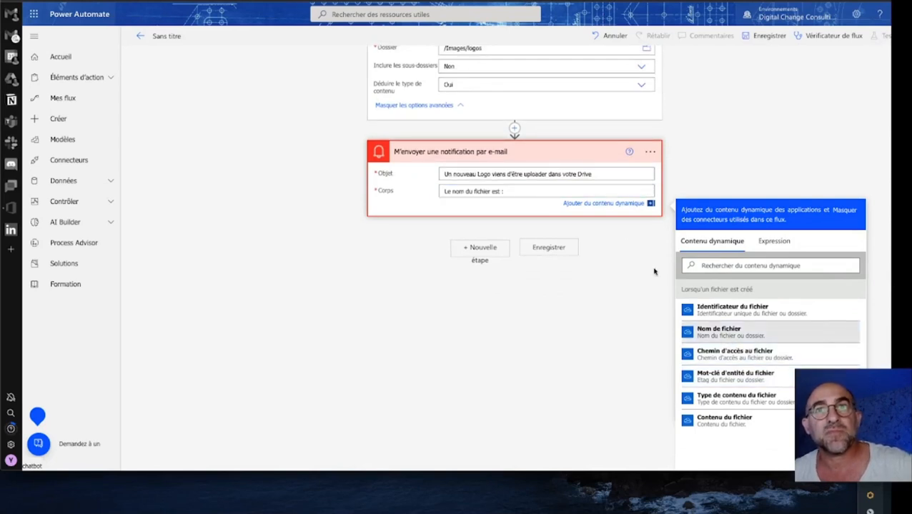
pyautogui.click(561, 191)
pyautogui.click(709, 336)
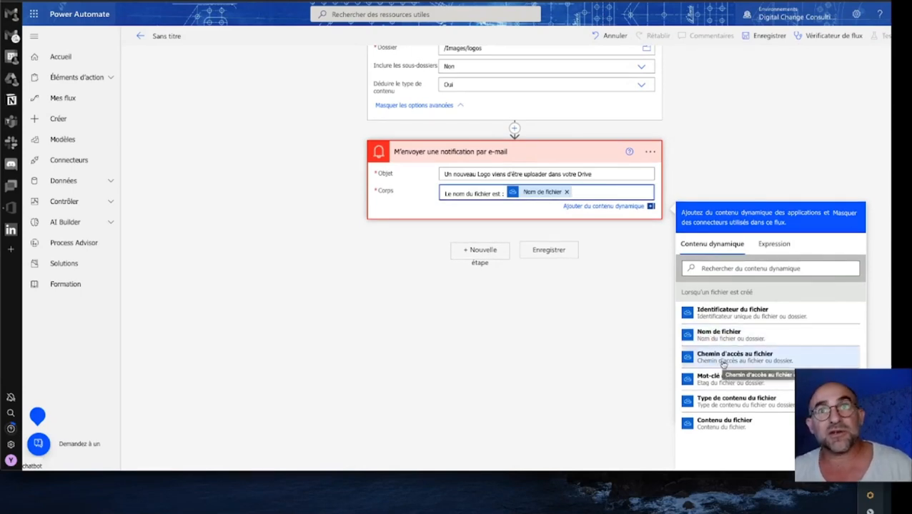
# - Add a second Corps line "Url du fichier :" followed by the "Chemin d'accès au fichier" dynamic content, and start a new line below
pyautogui.press('Return')
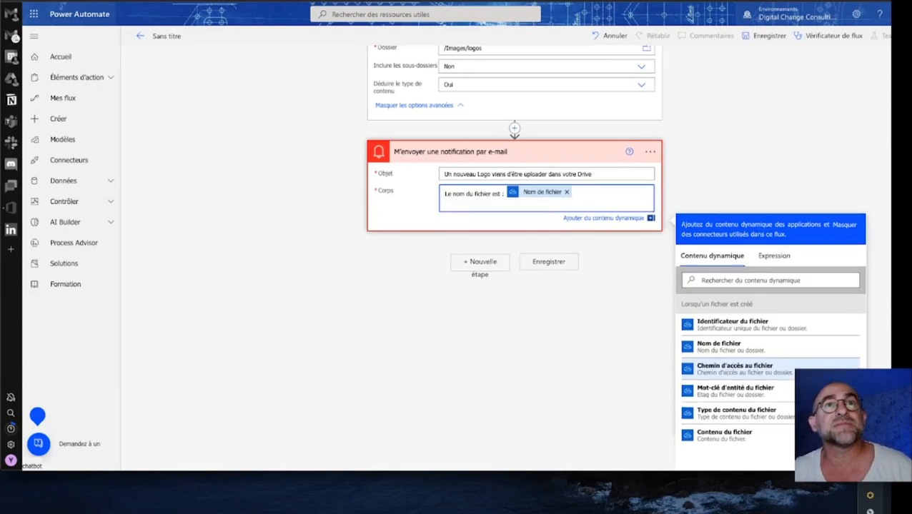
pyautogui.write('Url')
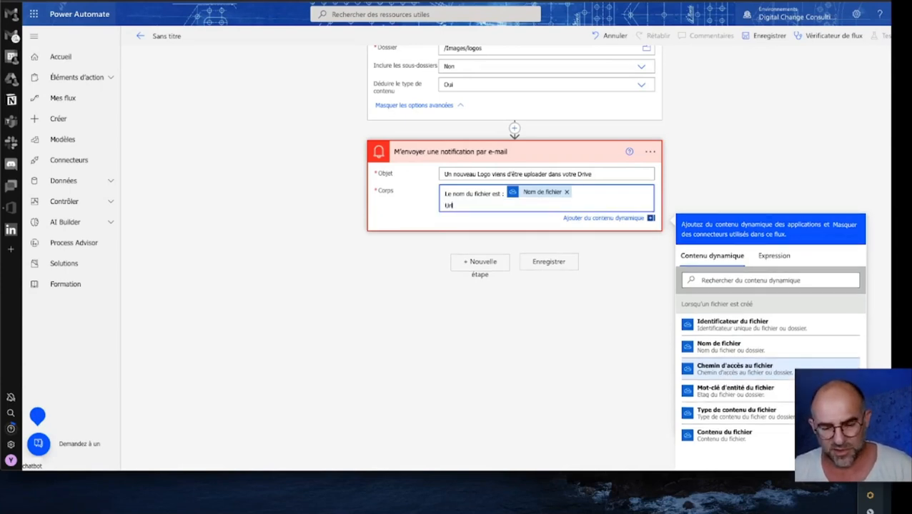
pyautogui.write(' du')
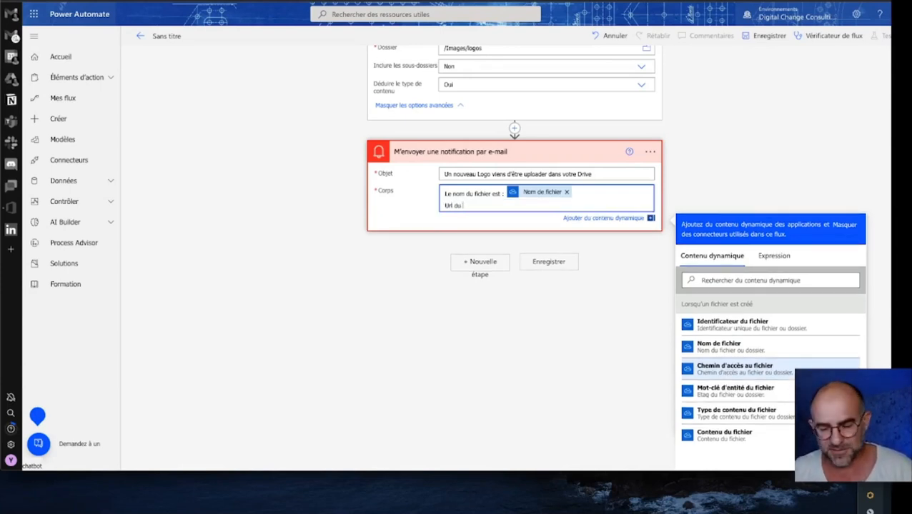
pyautogui.write(' chiie')
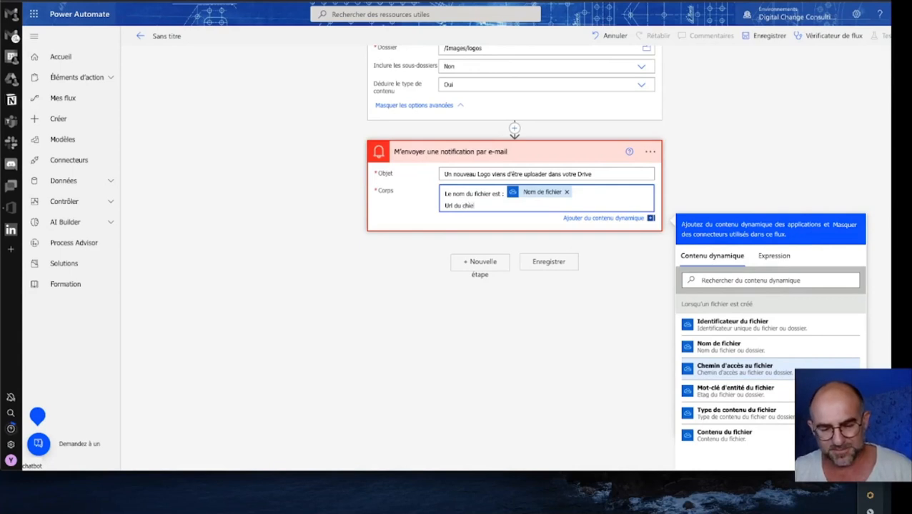
pyautogui.press('BackSpace')
pyautogui.press('BackSpace')
pyautogui.press('BackSpace')
pyautogui.press('BackSpace')
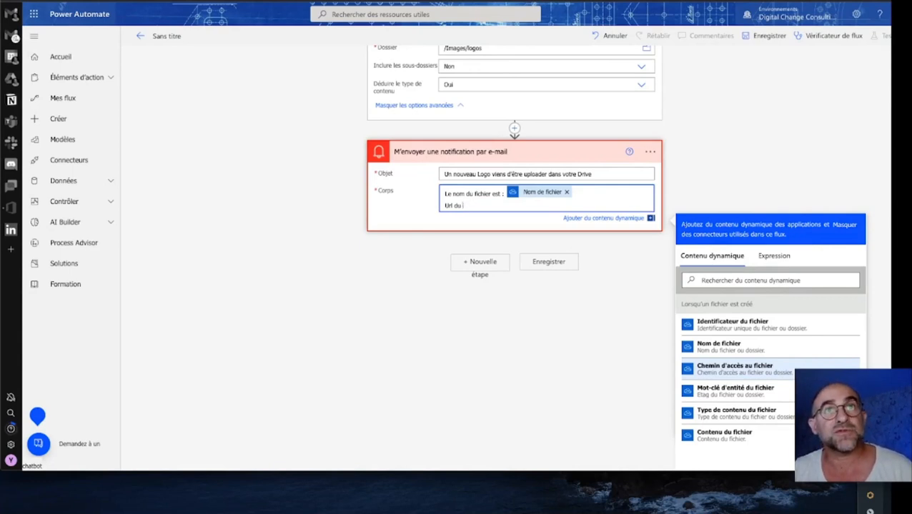
pyautogui.write('fichi')
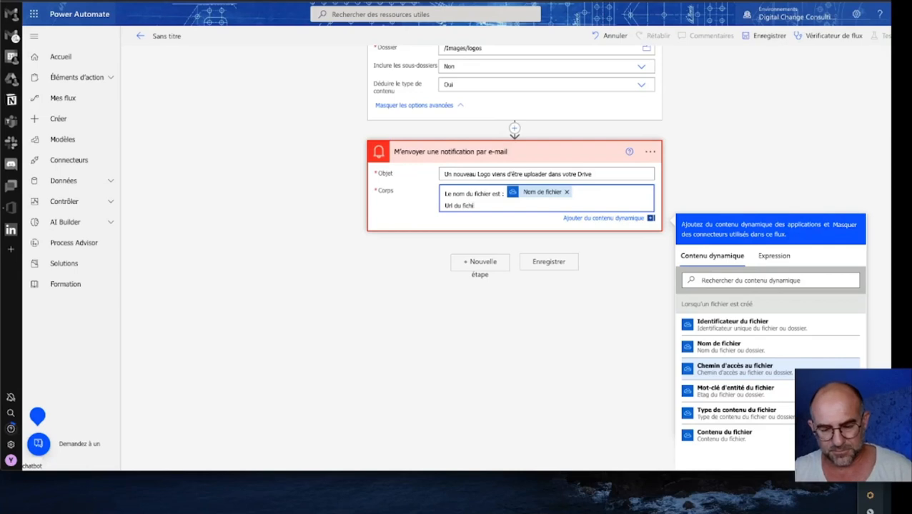
pyautogui.write('er :')
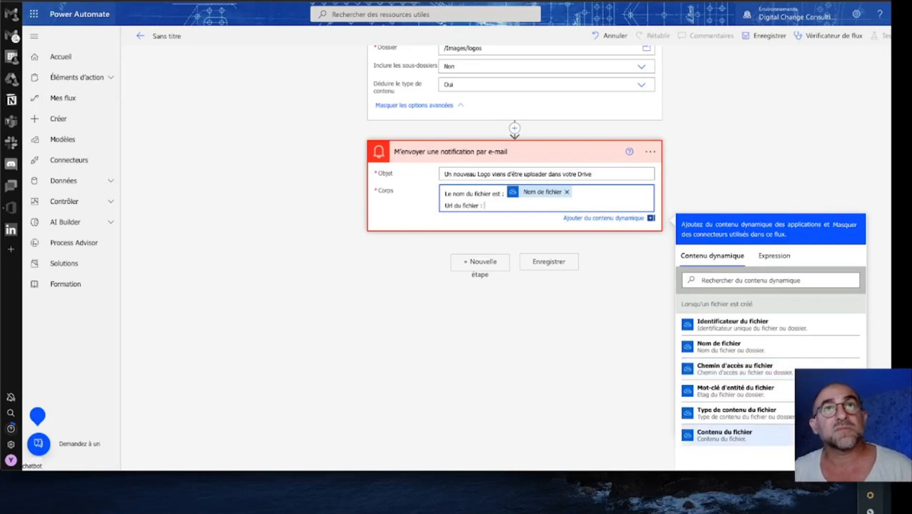
pyautogui.click(732, 370)
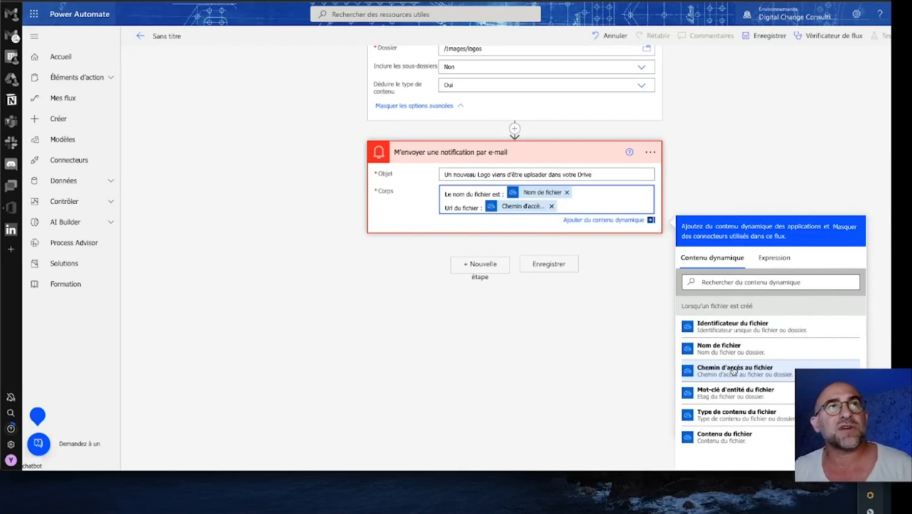
pyautogui.press('Return')
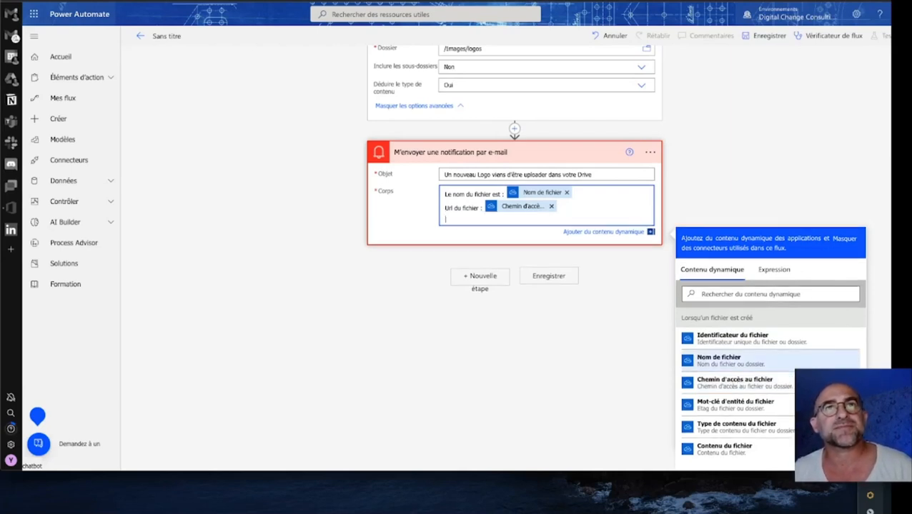
# - Insert the "Contenu du fichier" dynamic content on the third line of the notification's Corps
pyautogui.click(742, 449)
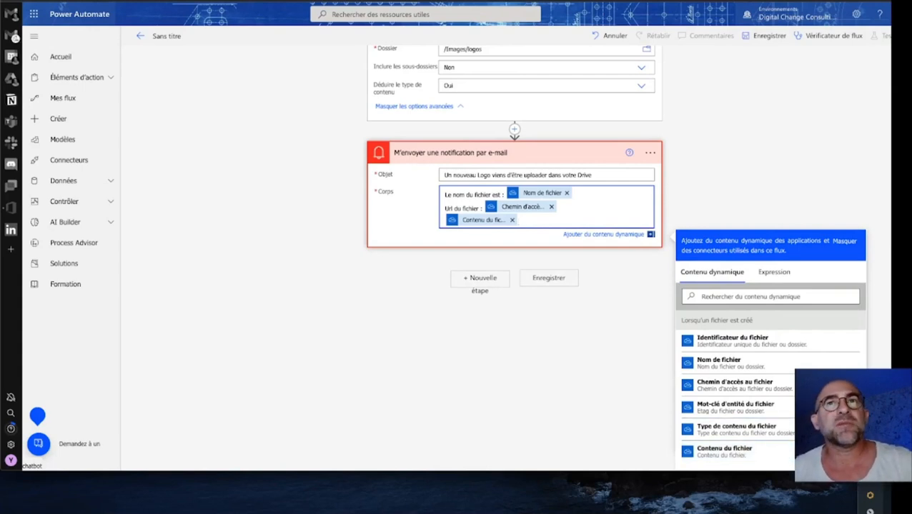
pyautogui.click(502, 272)
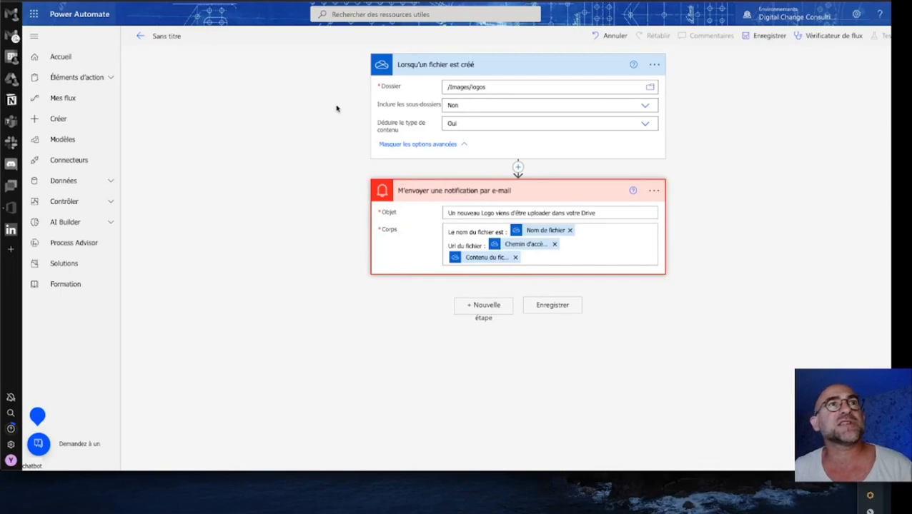
# - Rename the untitled flow as "Notif-upload-drive"
pyautogui.click(165, 36)
pyautogui.write('Noti')
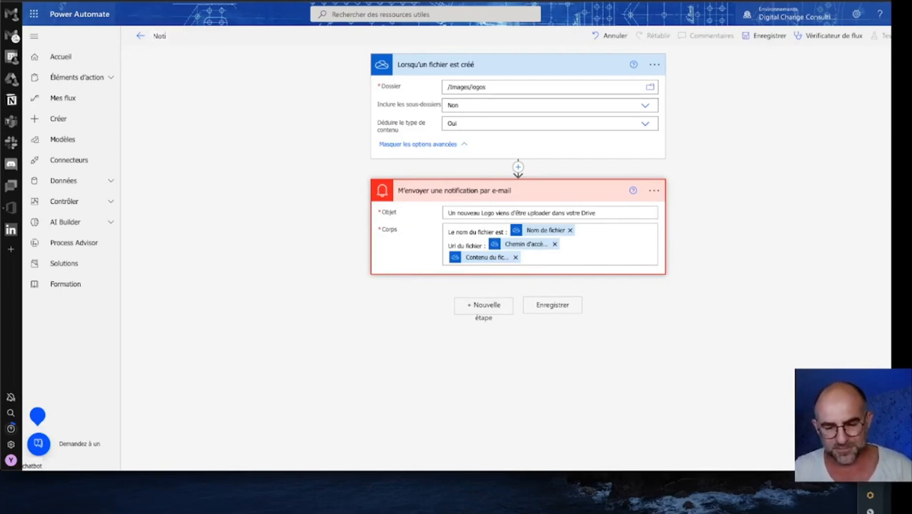
pyautogui.write('f')
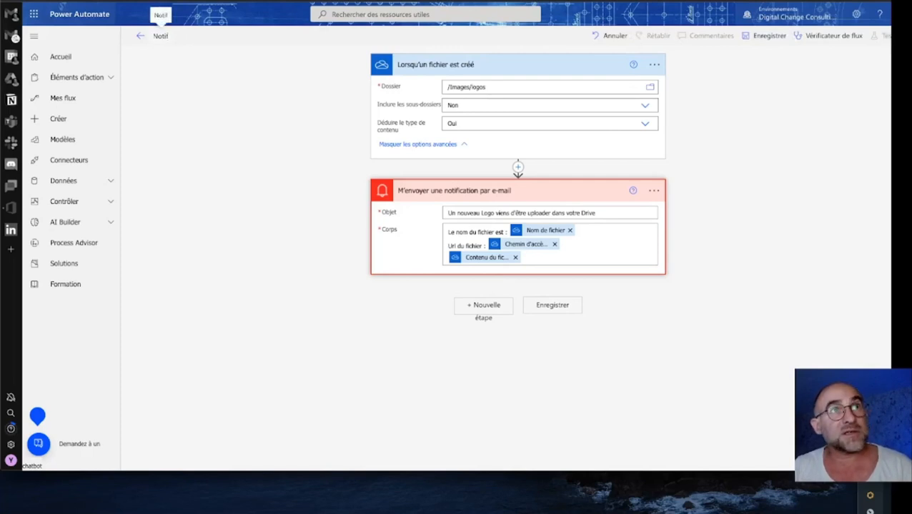
pyautogui.write('-upload')
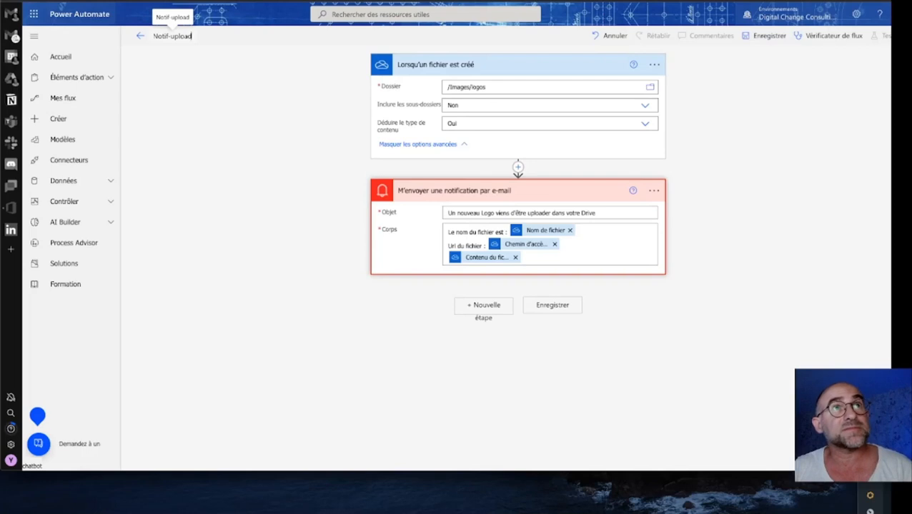
pyautogui.write('-drive')
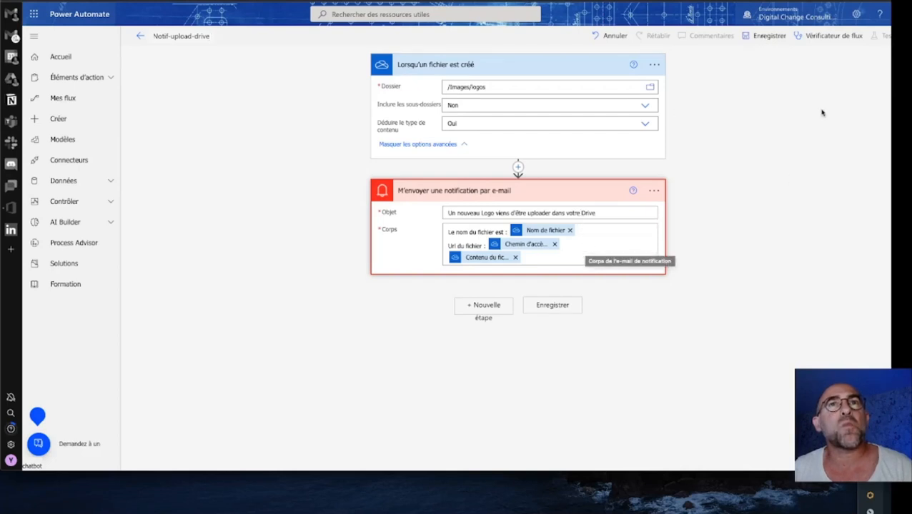
# - Save the flow and check it for errors and warnings with the Vérificateur de flux
pyautogui.click(614, 194)
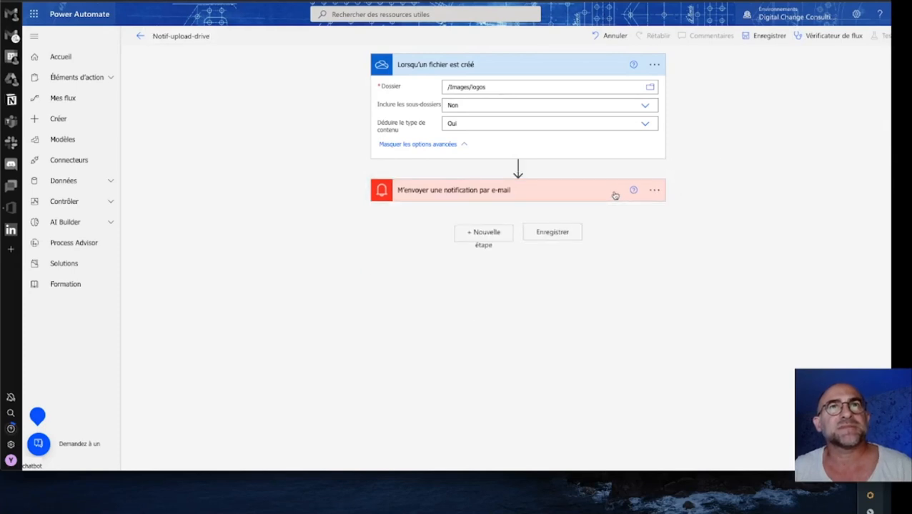
pyautogui.click(614, 195)
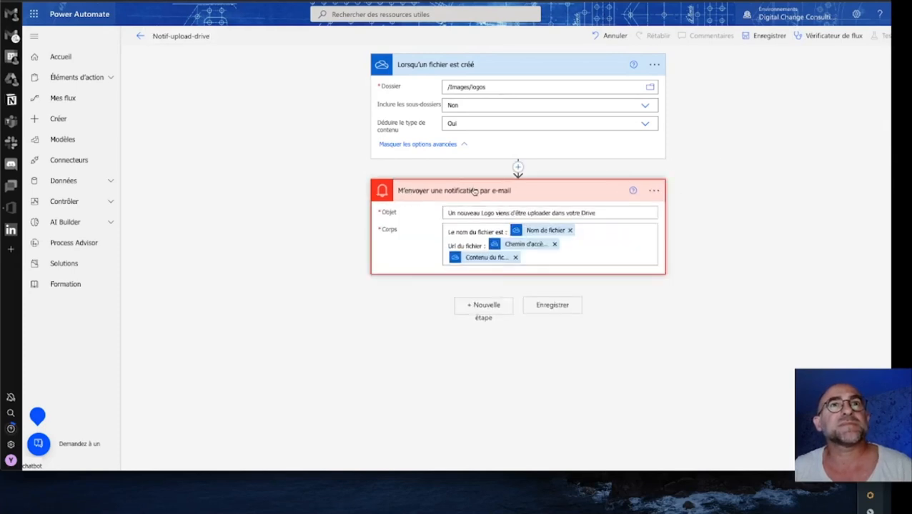
pyautogui.click(768, 37)
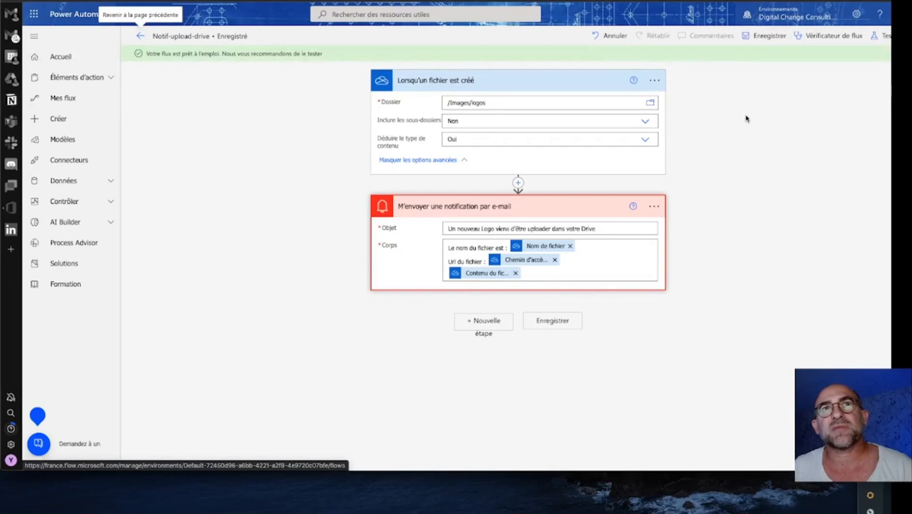
pyautogui.click(837, 36)
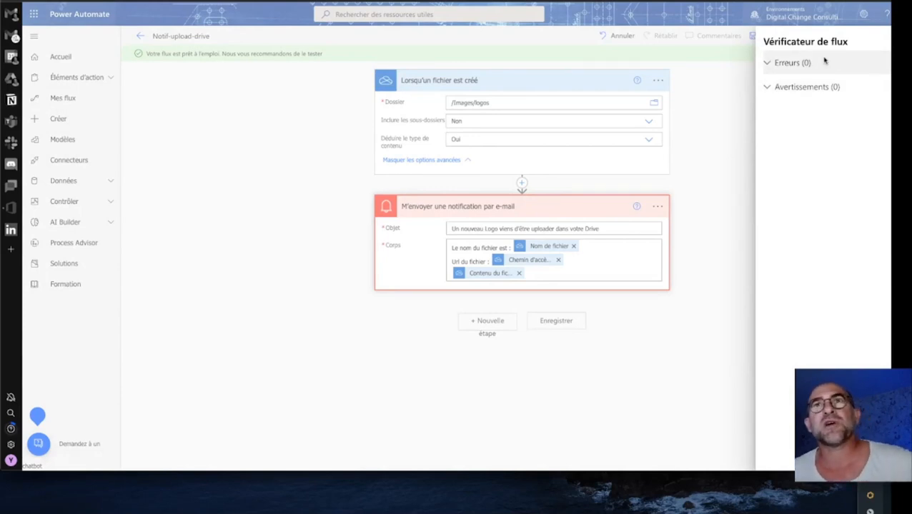
pyautogui.click(905, 41)
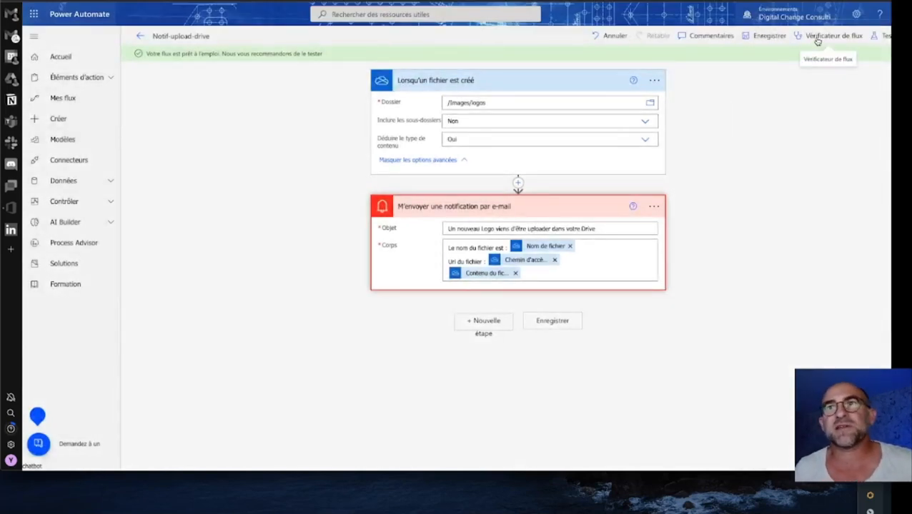
# - Choose the Manuellement option for testing the flow, and switch to OneDrive to open the Images/logos folder
pyautogui.click(883, 36)
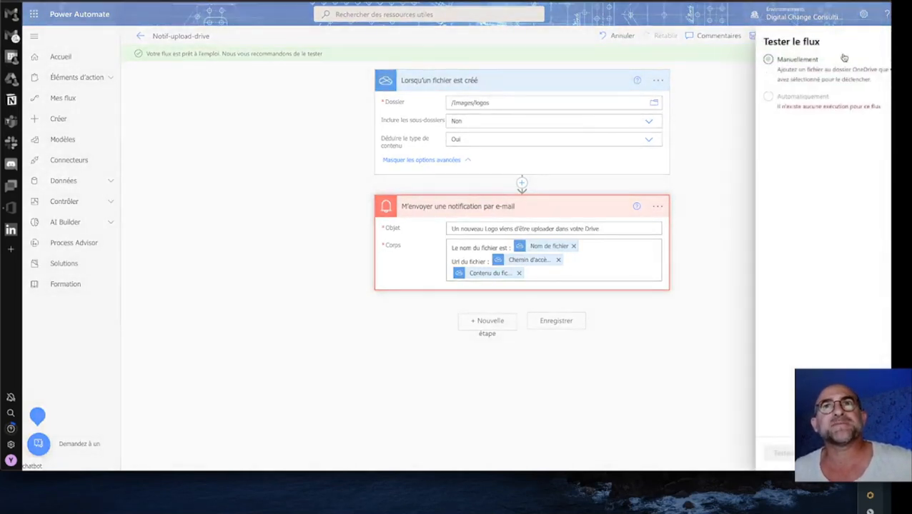
pyautogui.click(814, 62)
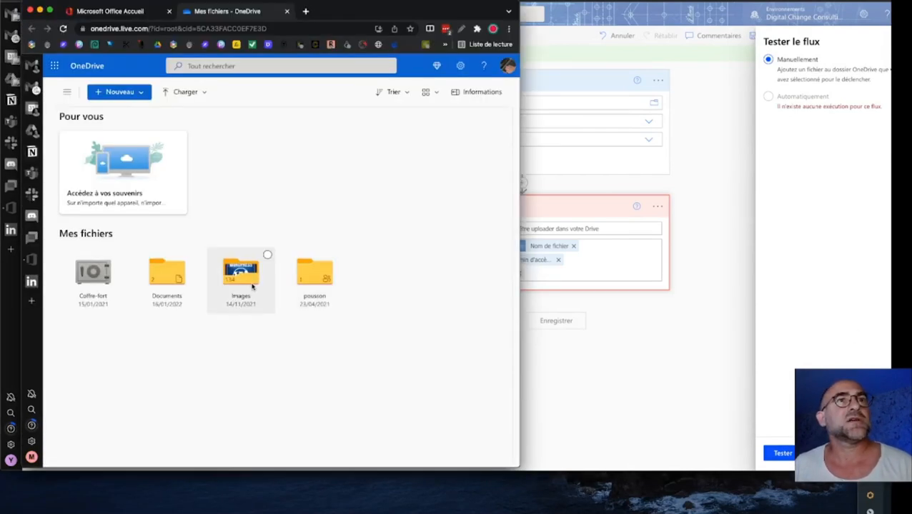
pyautogui.click(251, 285)
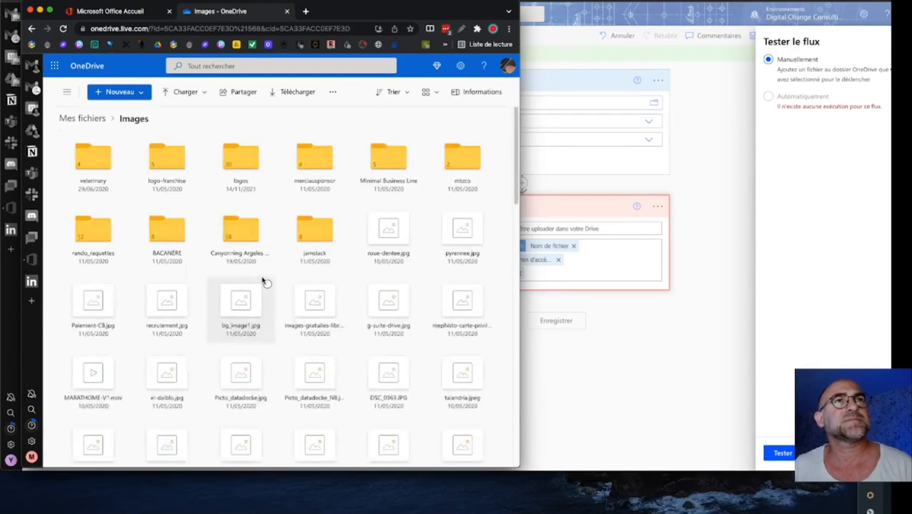
pyautogui.click(241, 161)
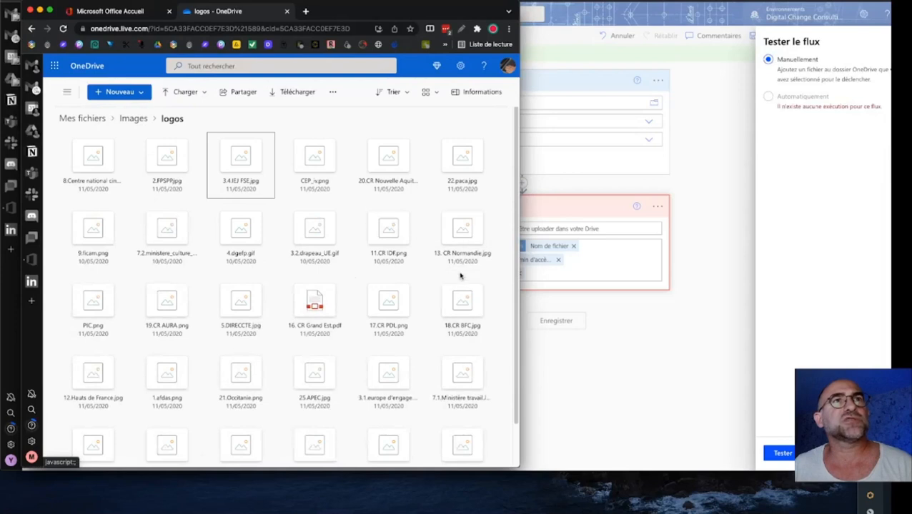
pyautogui.scroll(-2, 506, 386)
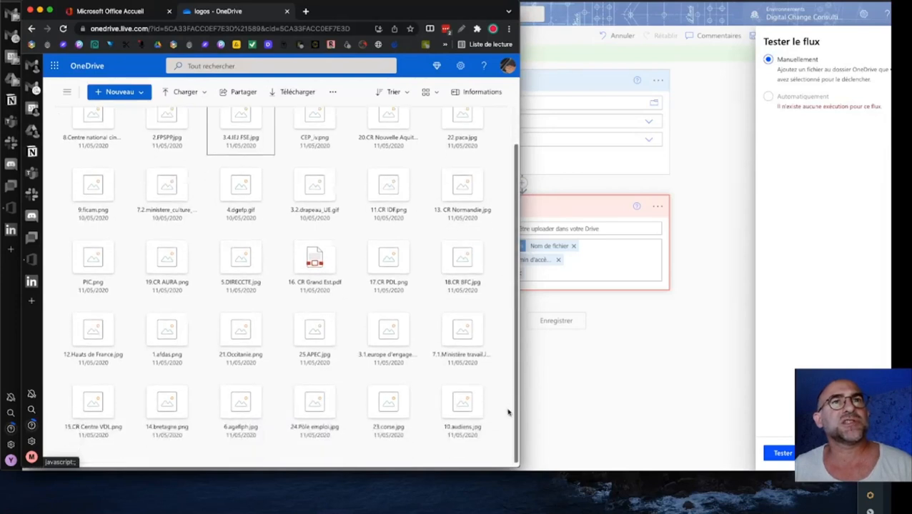
pyautogui.scroll(2, 507, 413)
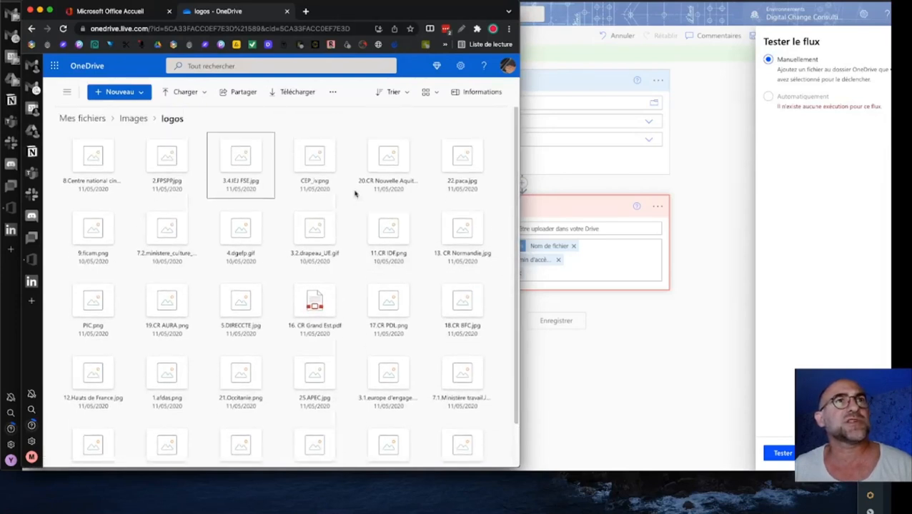
# - Upload stripe-logo-white-on-blue-gradient.png from the local Pictures folder to the OneDrive logos folder
pyautogui.click(134, 94)
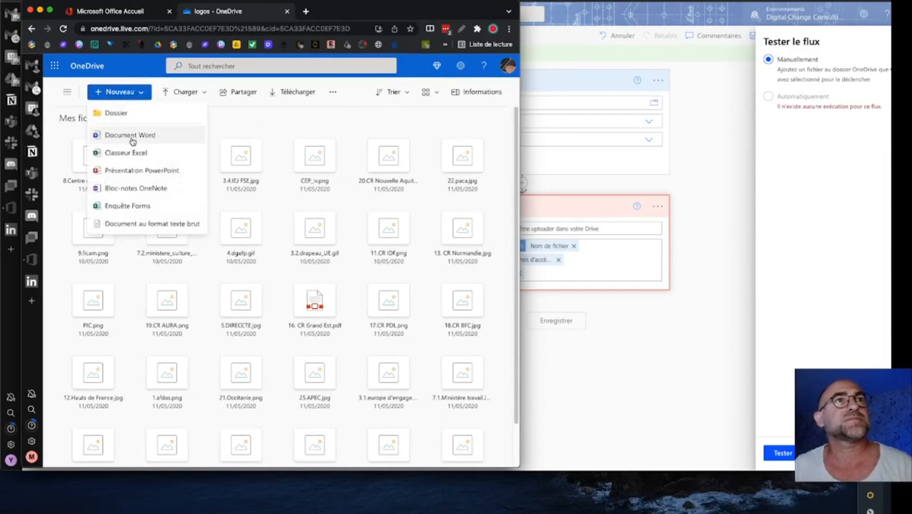
pyautogui.click(257, 116)
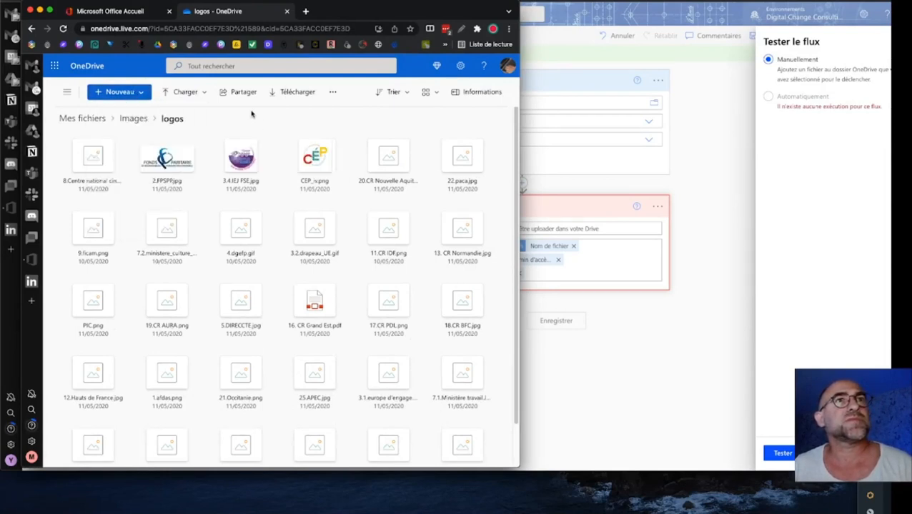
pyautogui.click(199, 95)
pyautogui.click(188, 114)
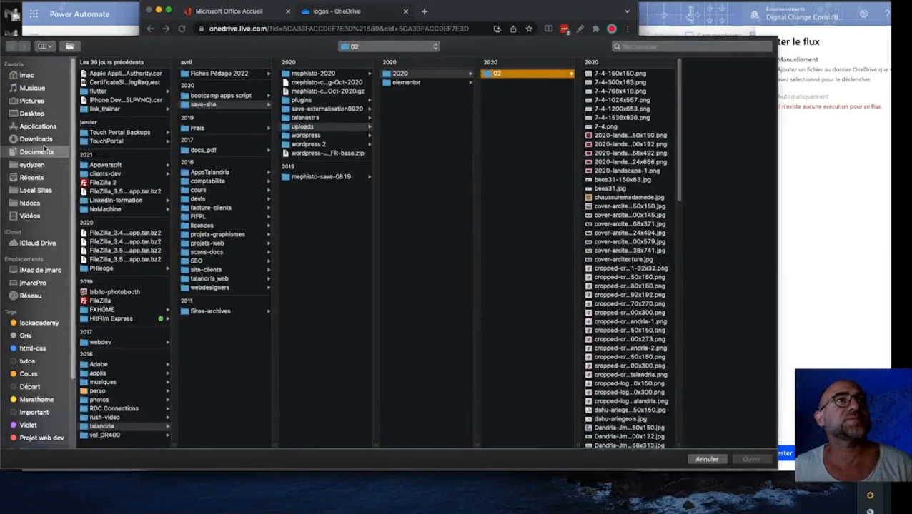
pyautogui.click(36, 102)
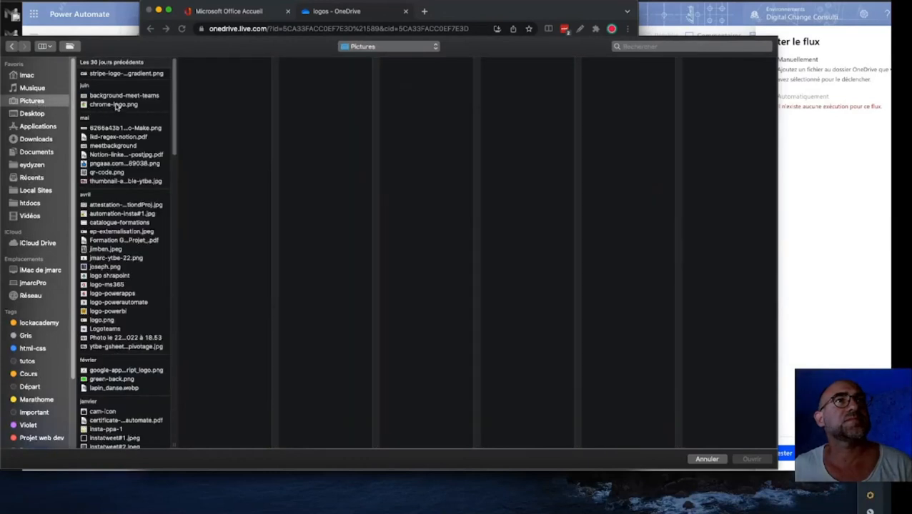
pyautogui.click(118, 74)
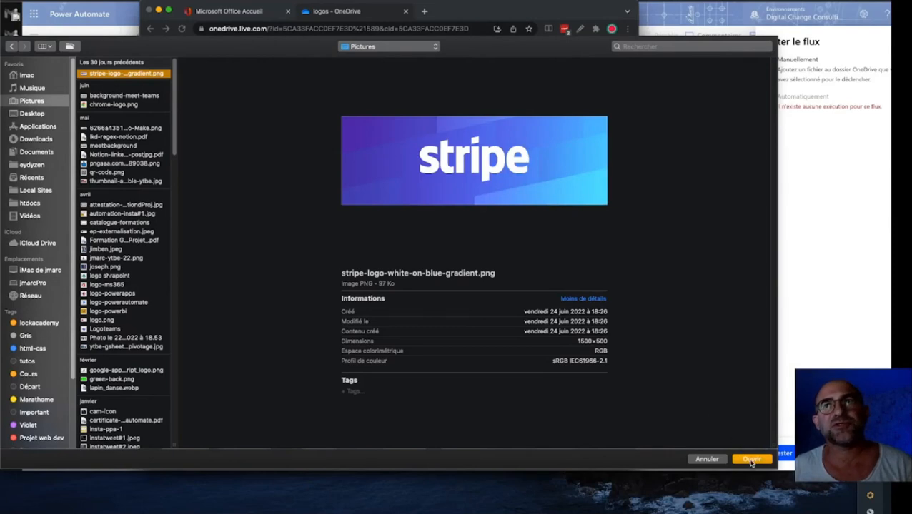
pyautogui.click(751, 461)
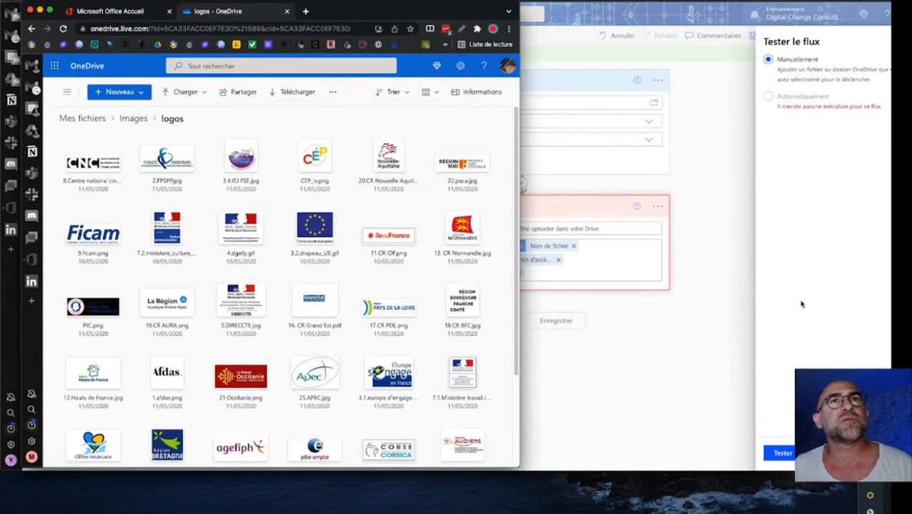
# - Switch back to Power Automate and run the manual test of the flow
pyautogui.click(772, 342)
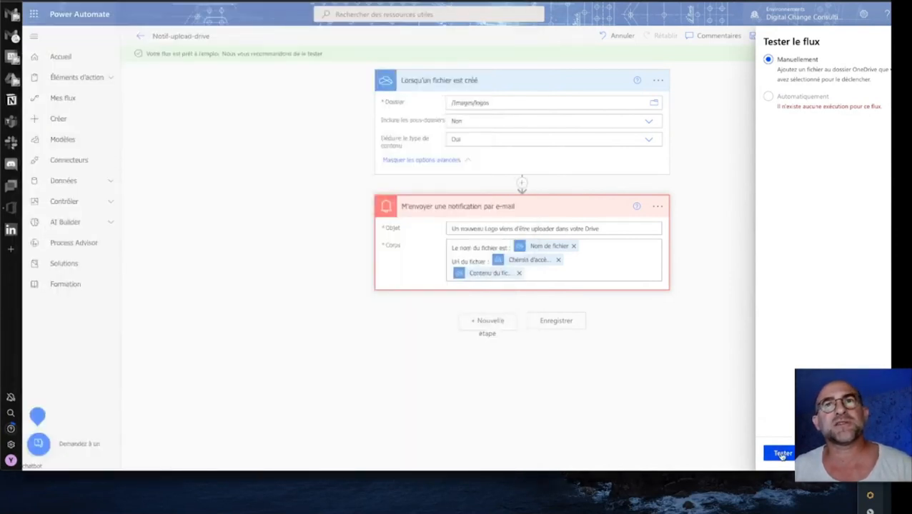
pyautogui.click(782, 454)
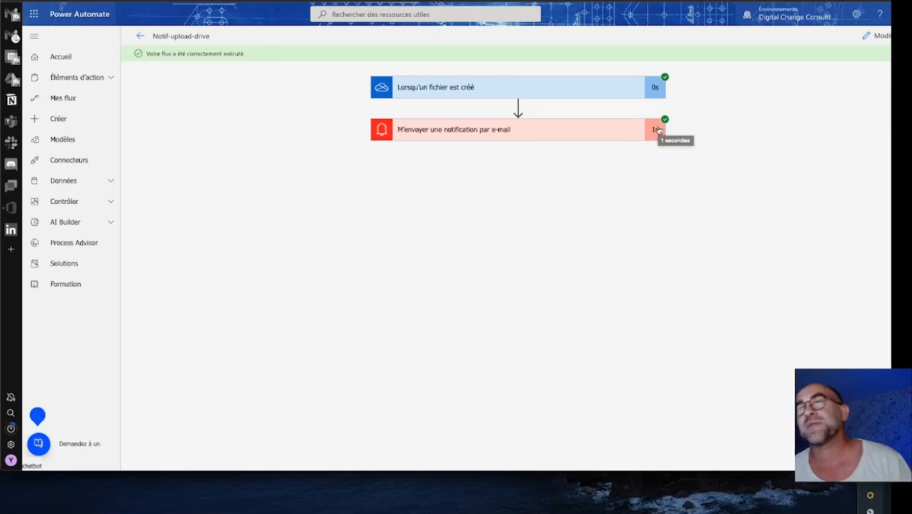
# - Expand both actions of the test run and examine the "Lorsqu'un fichier est créé" trigger's inputs and outputs, including Contenu du fichier
pyautogui.click(613, 136)
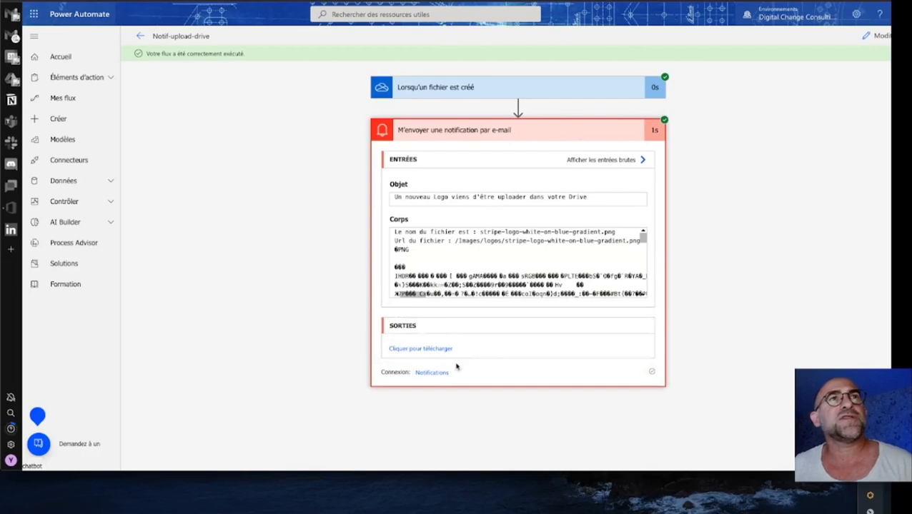
pyautogui.click(575, 93)
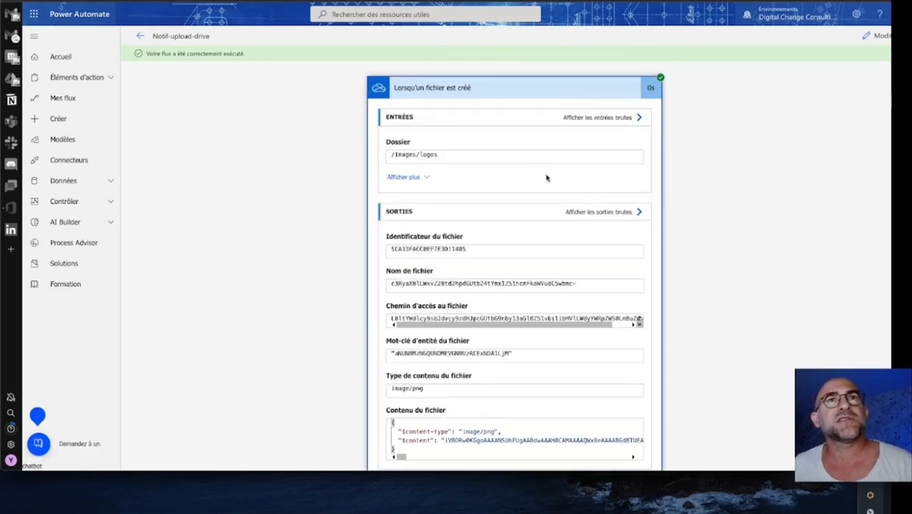
pyautogui.scroll(-1, 558, 91)
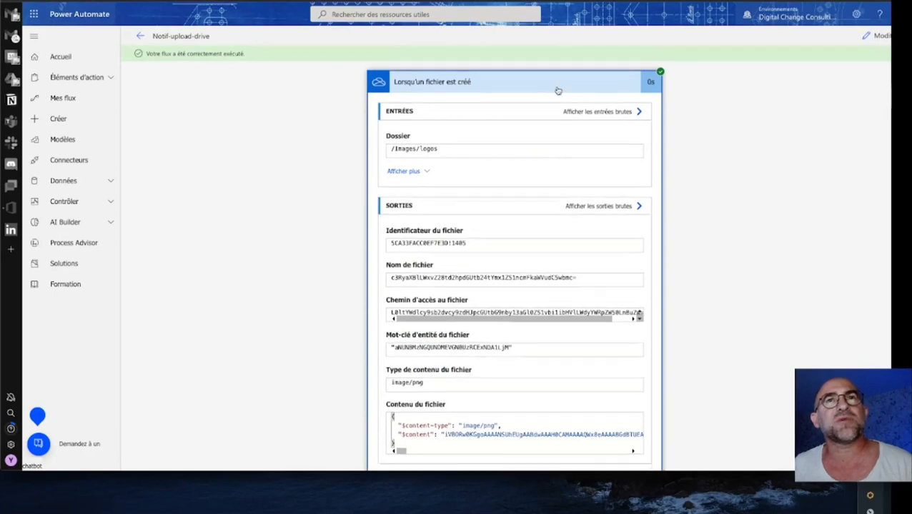
pyautogui.scroll(-2, 558, 91)
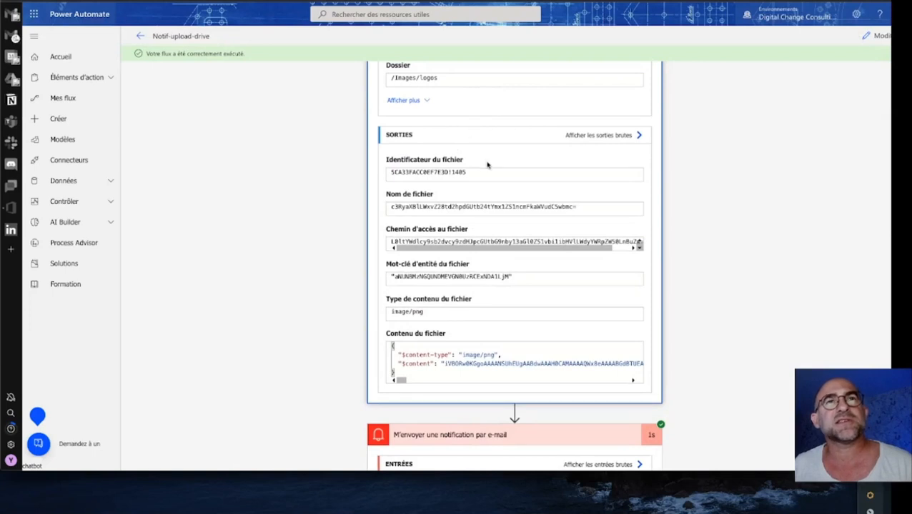
pyautogui.scroll(-2, 487, 165)
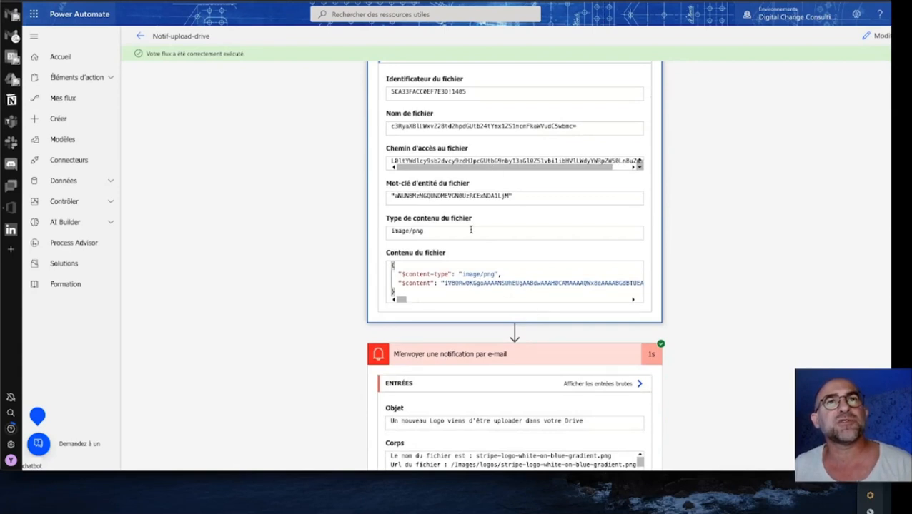
pyautogui.moveTo(403, 301); pyautogui.dragTo(332, 316)
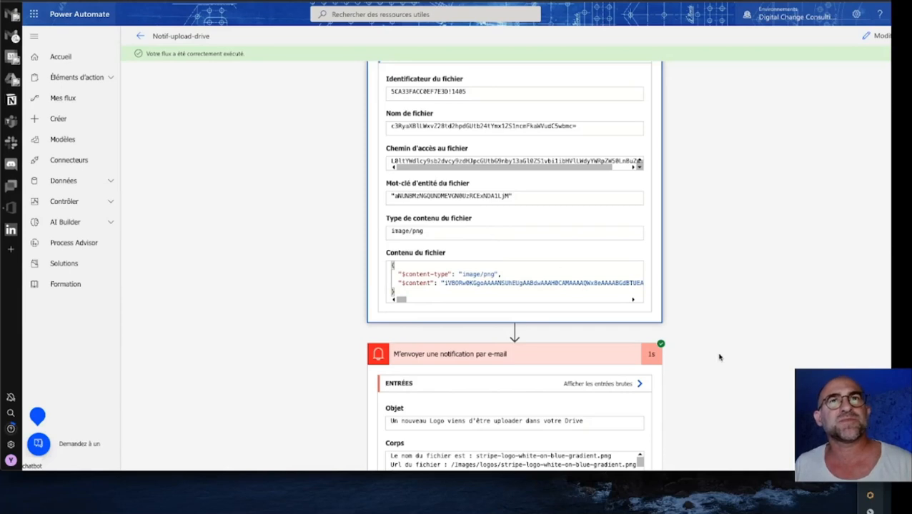
# - Examine the Objet and the file name line of the Corps in the notification action's run inputs
pyautogui.scroll(-3, 717, 356)
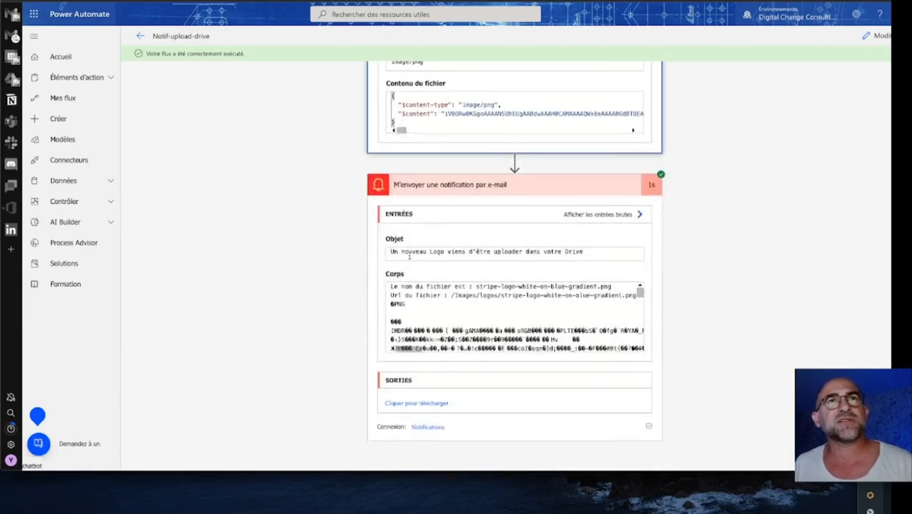
pyautogui.moveTo(391, 254); pyautogui.dragTo(612, 252)
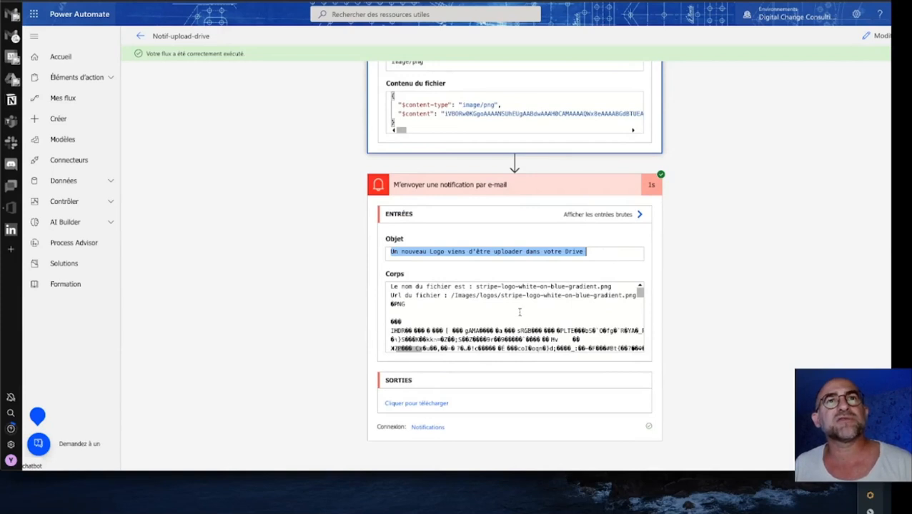
pyautogui.click(391, 286)
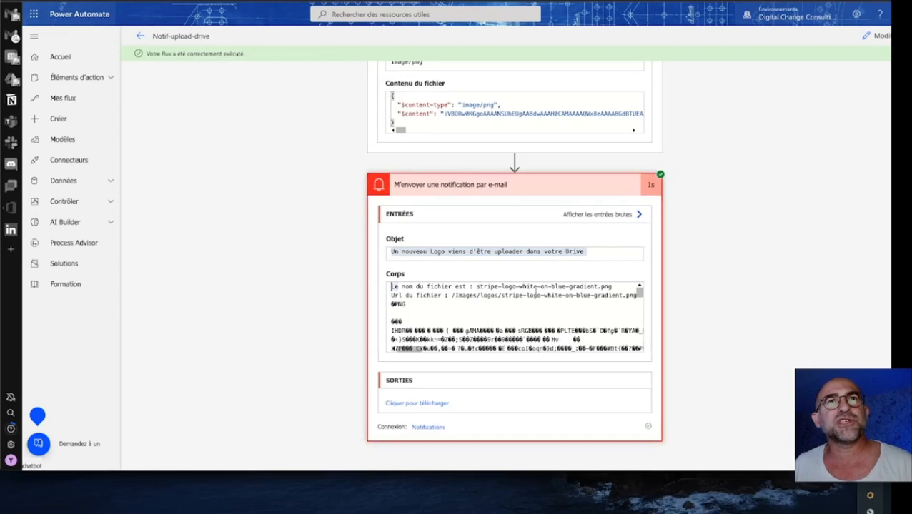
pyautogui.click(616, 288)
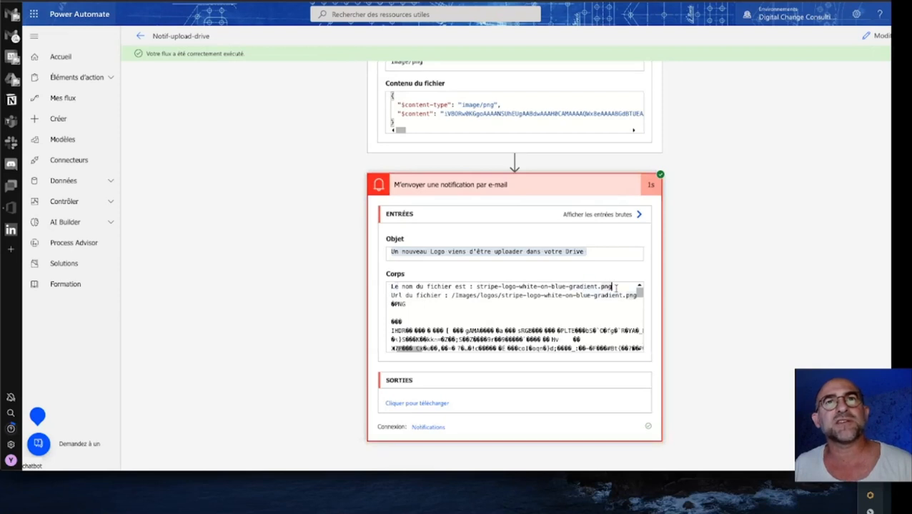
# - Examine the Url and file content lines of the notification's Corps, and return to the flow's details page
pyautogui.click(452, 296)
pyautogui.moveTo(453, 296); pyautogui.dragTo(638, 340)
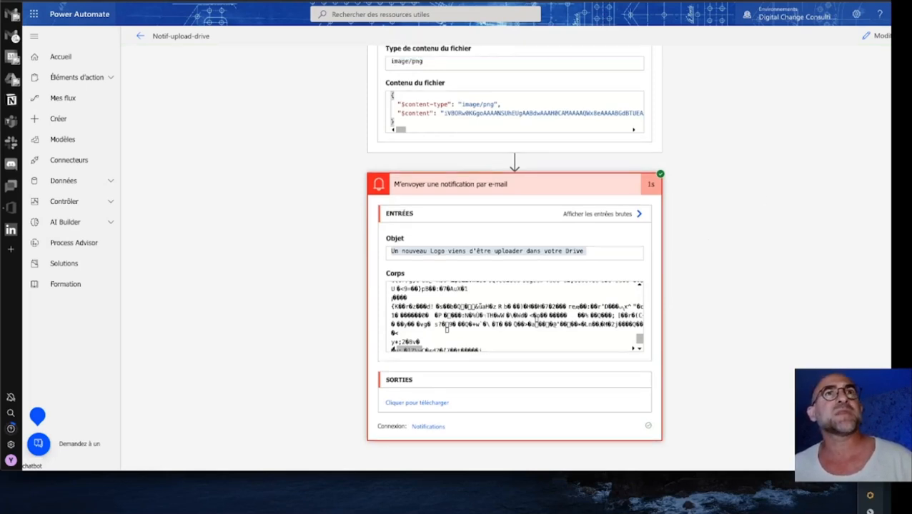
pyautogui.click(208, 73)
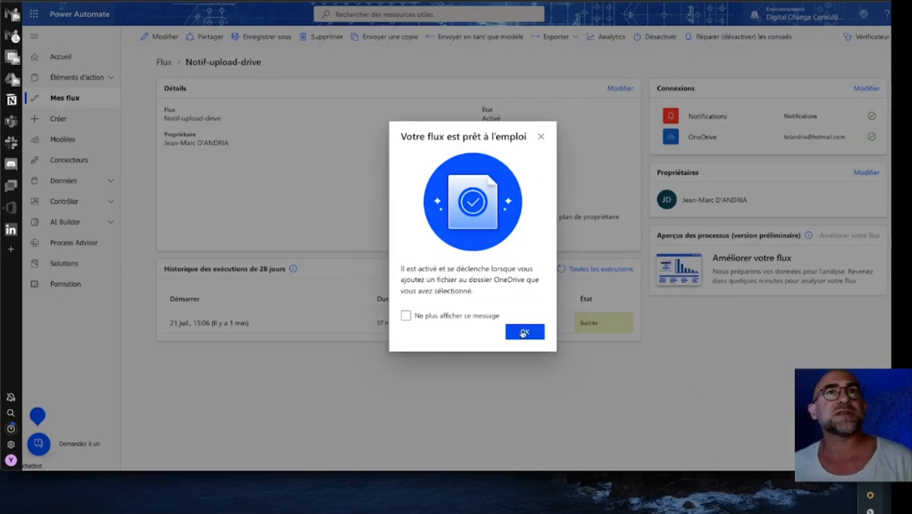
pyautogui.click(524, 333)
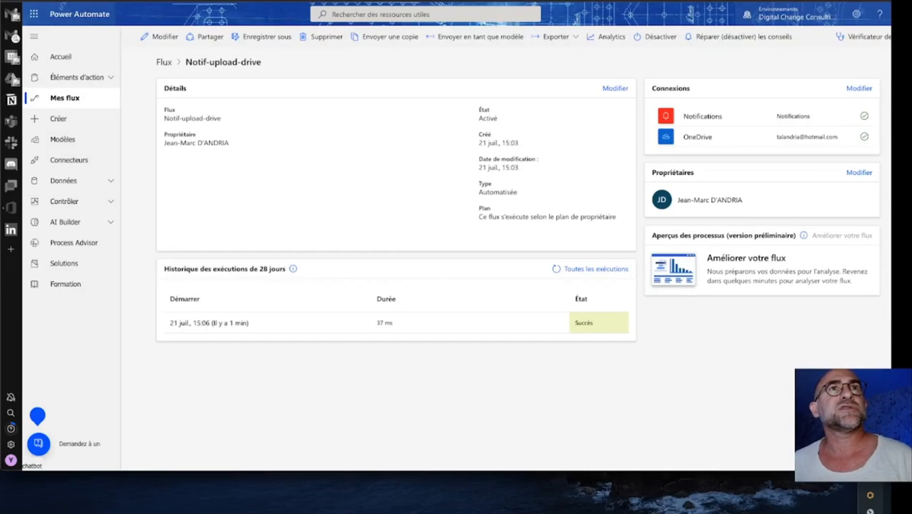
# - Switch to the OneDrive window, open Outlook from there and check the inbox for the Microsoft Flow notification e-mail
pyautogui.moveTo(910, 513)
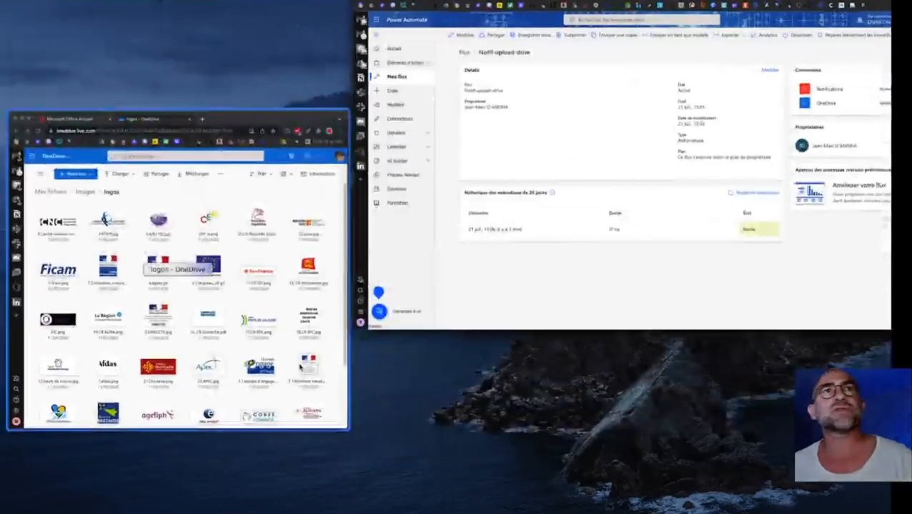
pyautogui.click(288, 367)
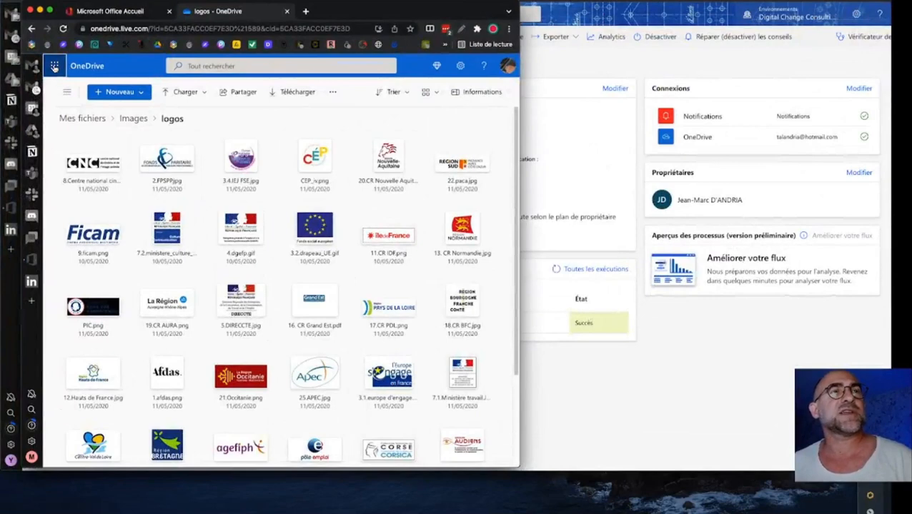
pyautogui.click(55, 66)
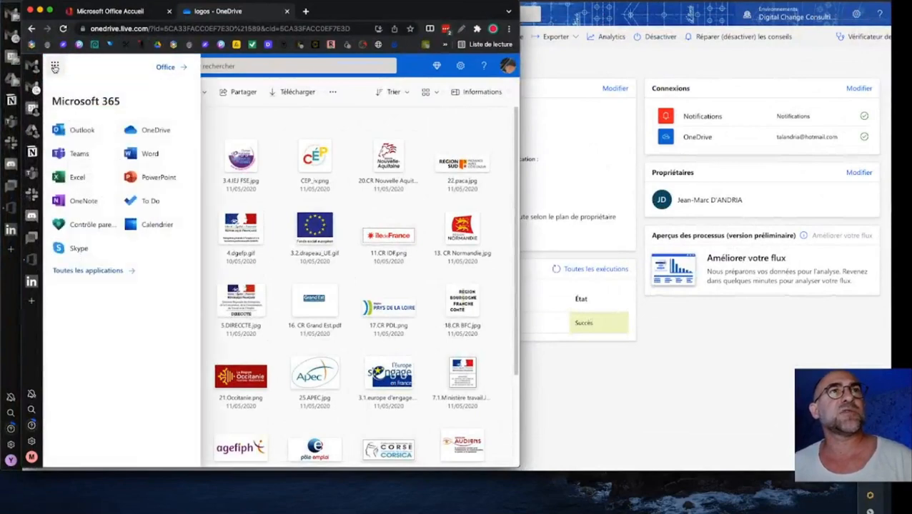
pyautogui.click(94, 138)
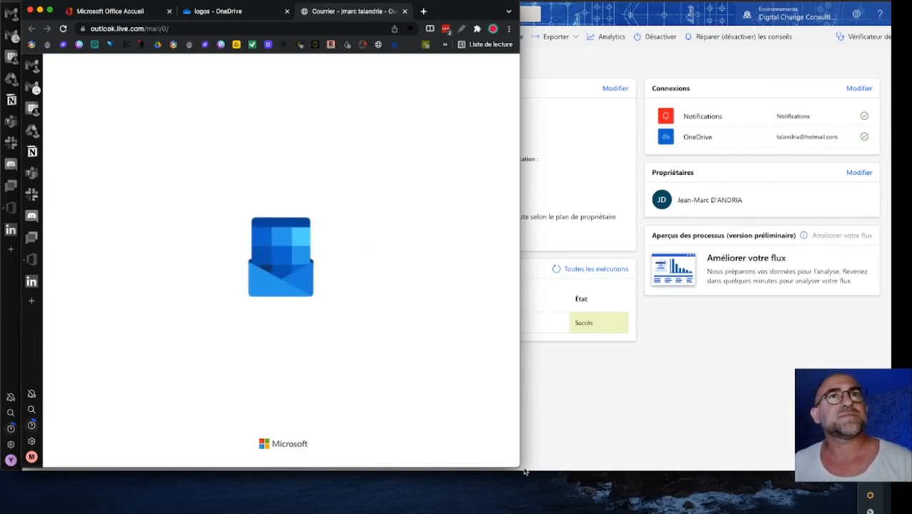
pyautogui.moveTo(514, 464); pyautogui.dragTo(786, 473)
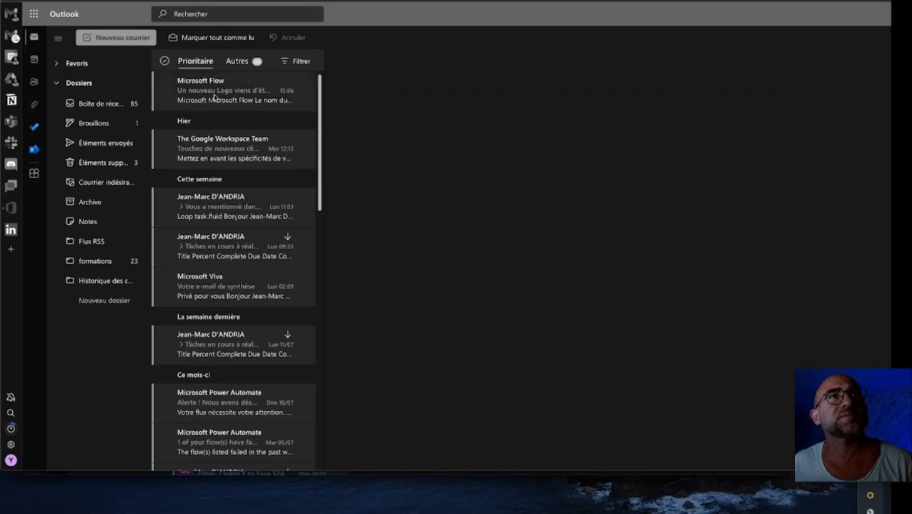
pyautogui.click(202, 115)
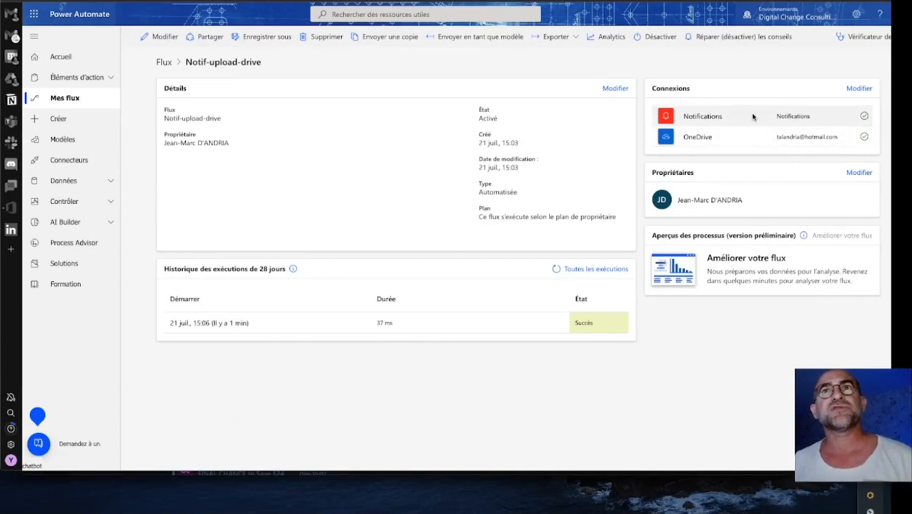
# - Return to Power Automate and examine the connections used by the Notif-upload-drive flow, especially Notifications
pyautogui.click(860, 87)
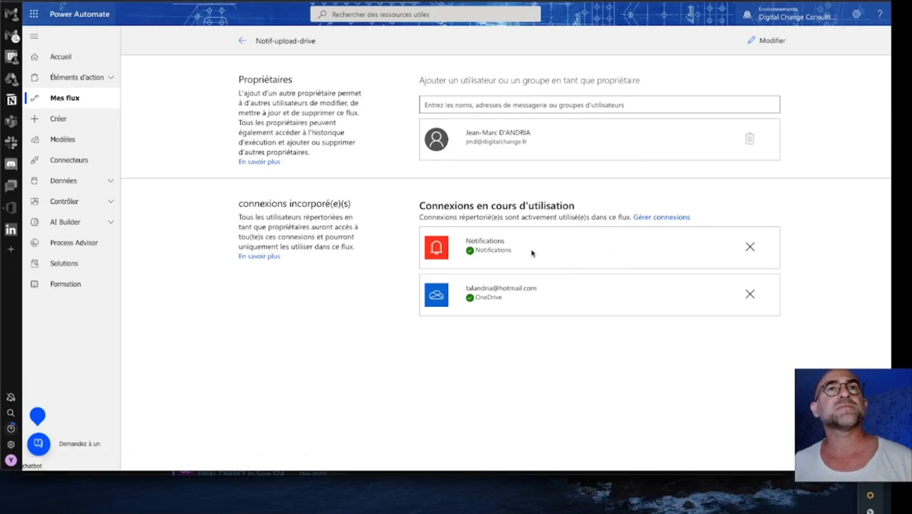
pyautogui.doubleClick(493, 244)
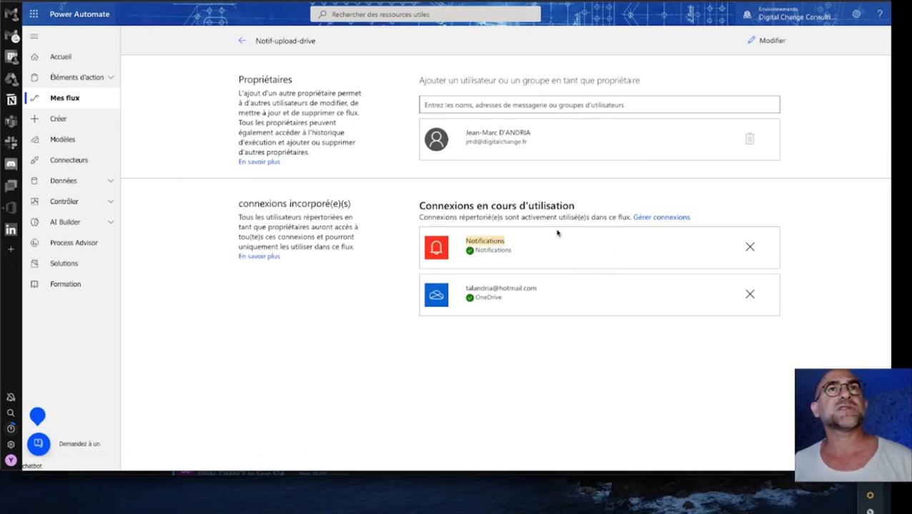
# - Edit the flow and remove the Contenu du fichier dynamic content from the Corps of the e-mail notification action
pyautogui.click(762, 40)
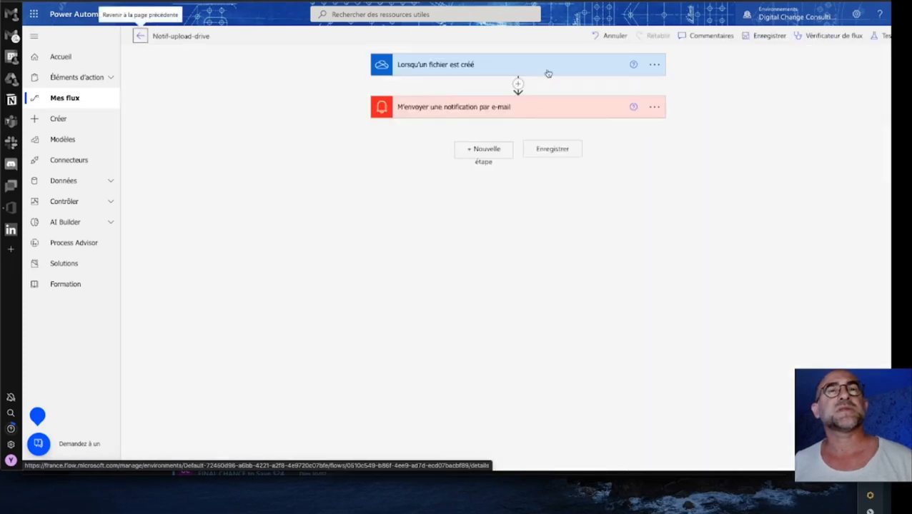
pyautogui.click(537, 111)
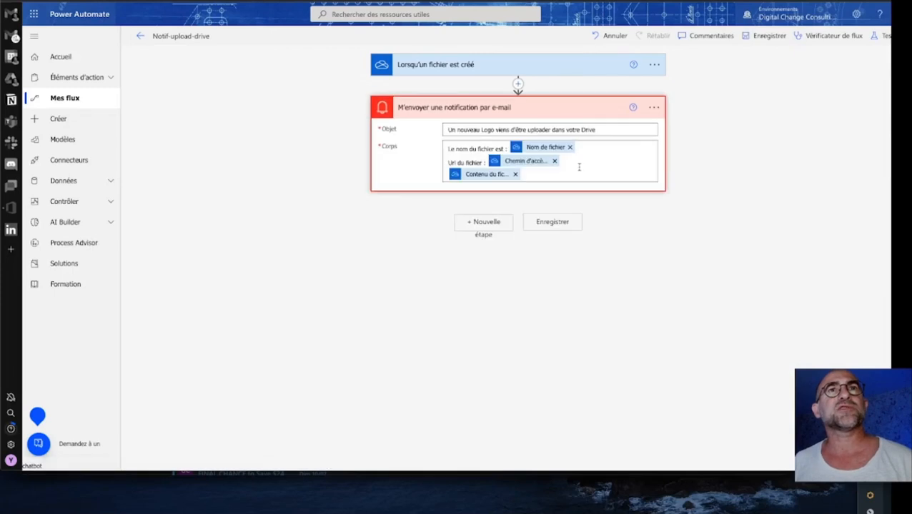
pyautogui.click(515, 175)
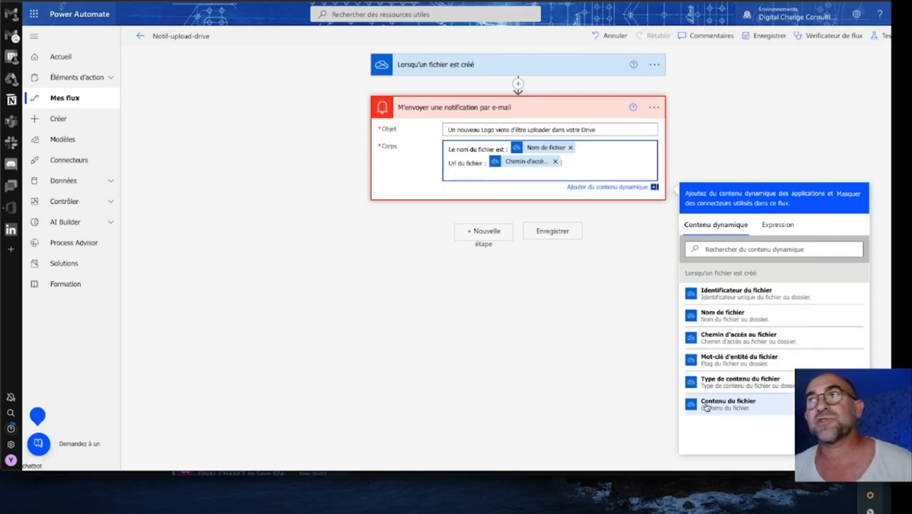
# - Browse the expression functions available for the notification's fields, from string and conversion functions to date and workflow functions
pyautogui.click(776, 224)
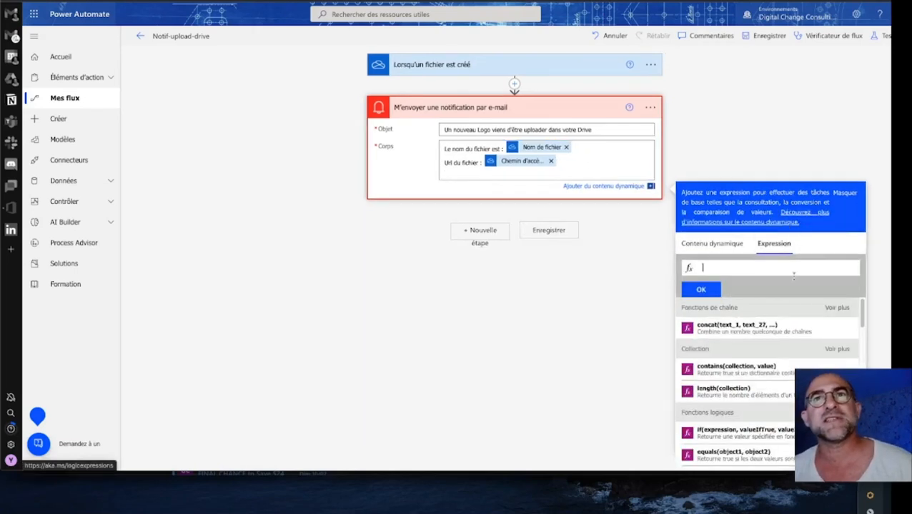
pyautogui.moveTo(862, 327); pyautogui.dragTo(873, 425)
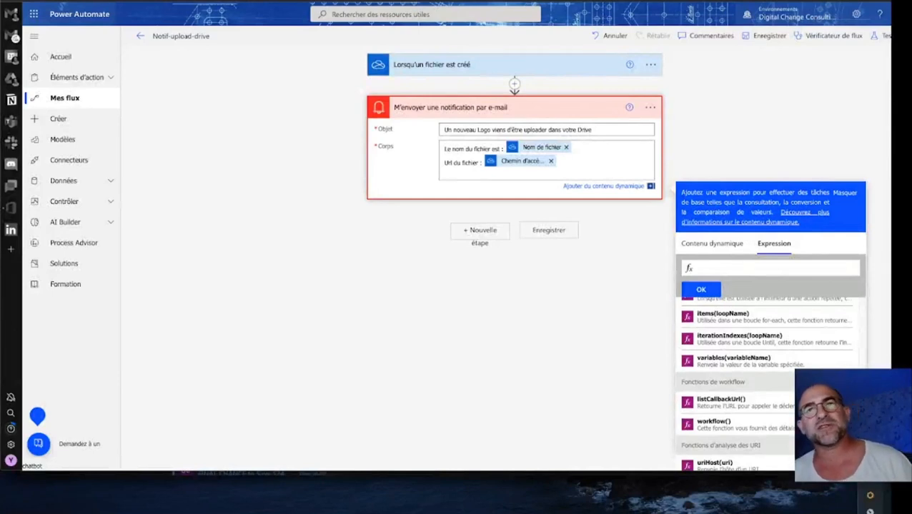
pyautogui.moveTo(873, 425); pyautogui.dragTo(873, 385)
pyautogui.scroll(2, 764, 378)
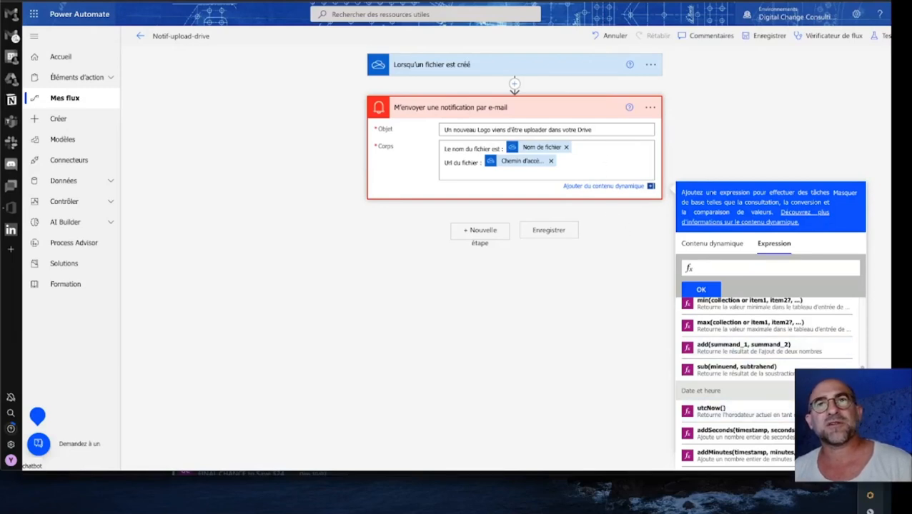
pyautogui.scroll(3, 764, 379)
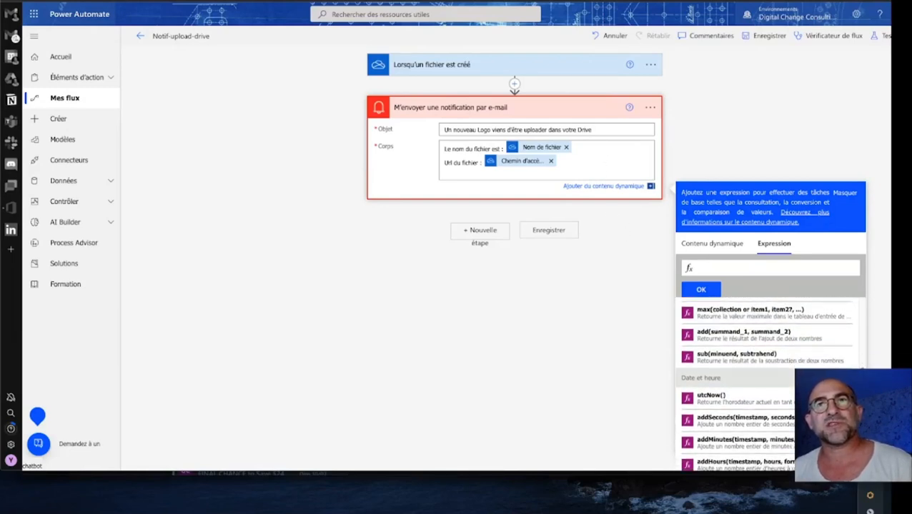
pyautogui.scroll(5, 869, 352)
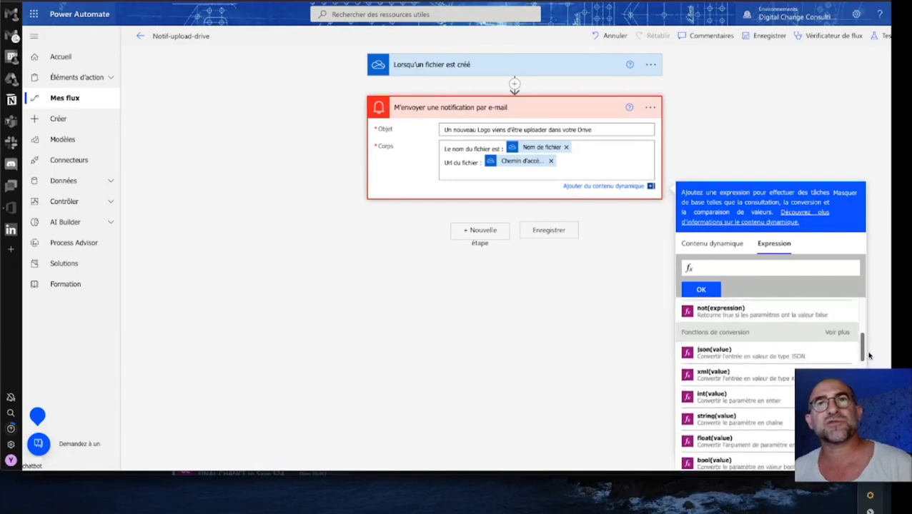
pyautogui.scroll(-10, 870, 351)
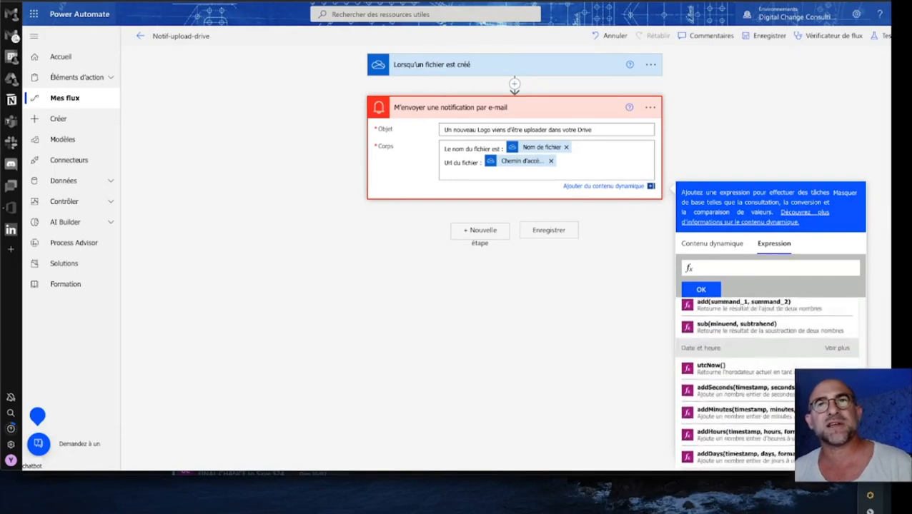
pyautogui.scroll(-5, 764, 383)
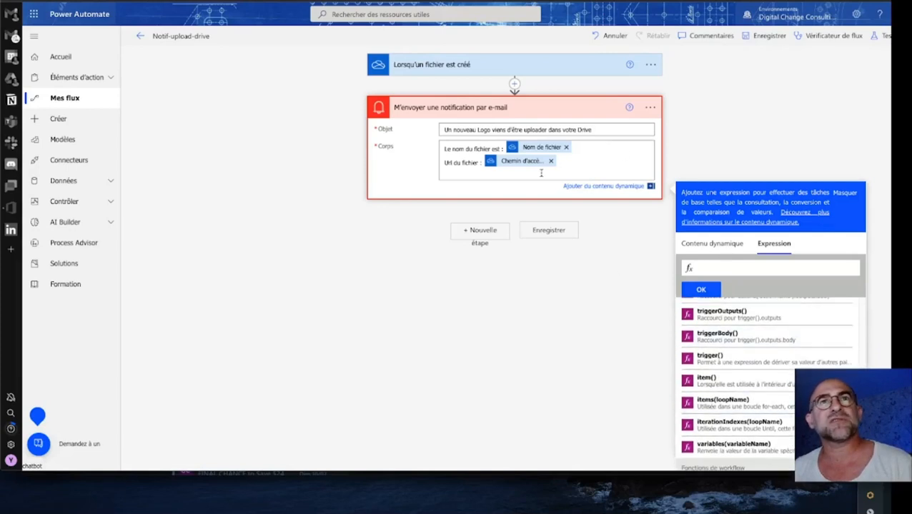
pyautogui.click(595, 133)
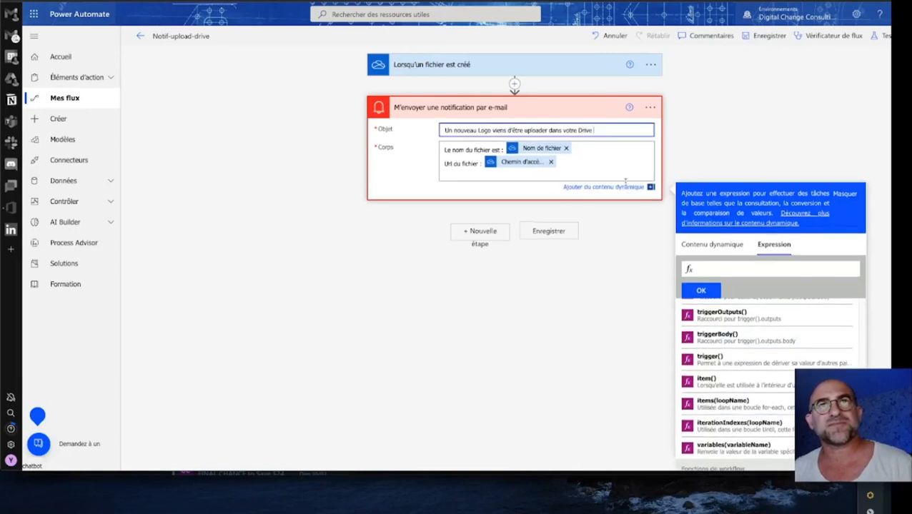
pyautogui.click(593, 189)
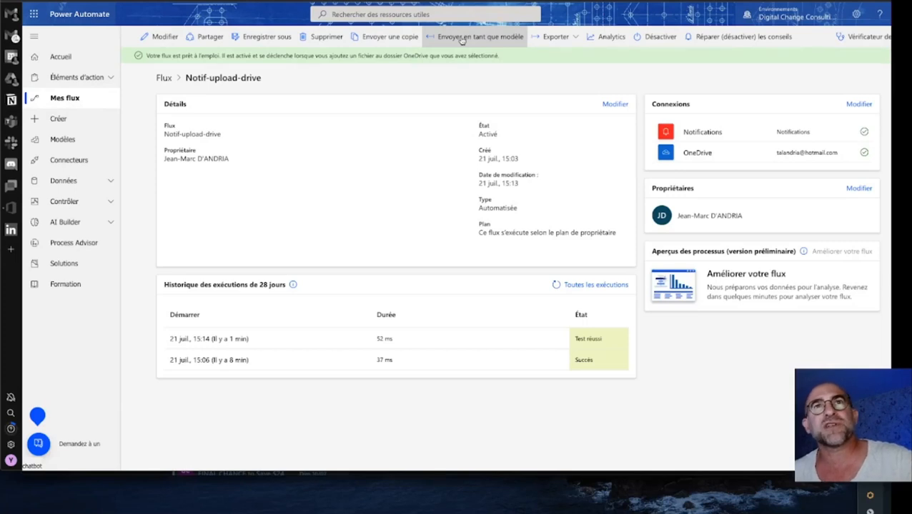
# - Check the export options of the Notif-upload-drive flow and its type in the list of cloud flows
pyautogui.click(571, 38)
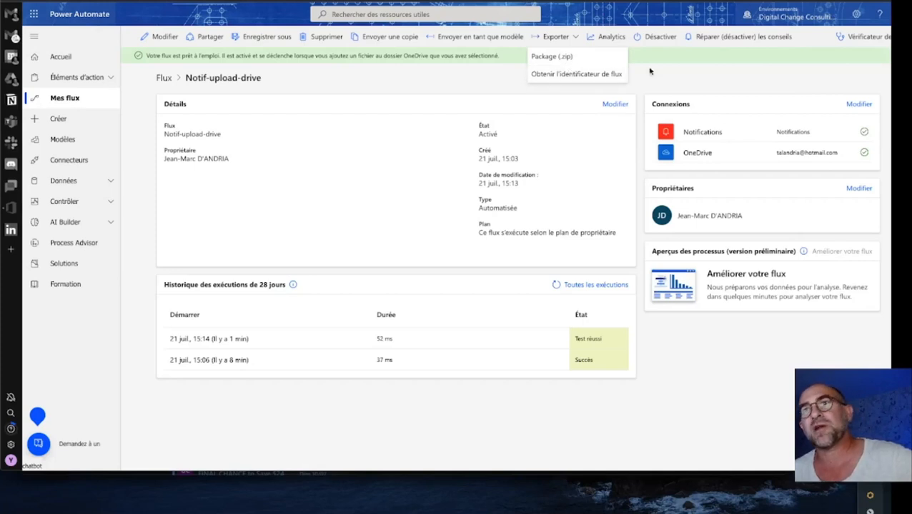
pyautogui.click(681, 77)
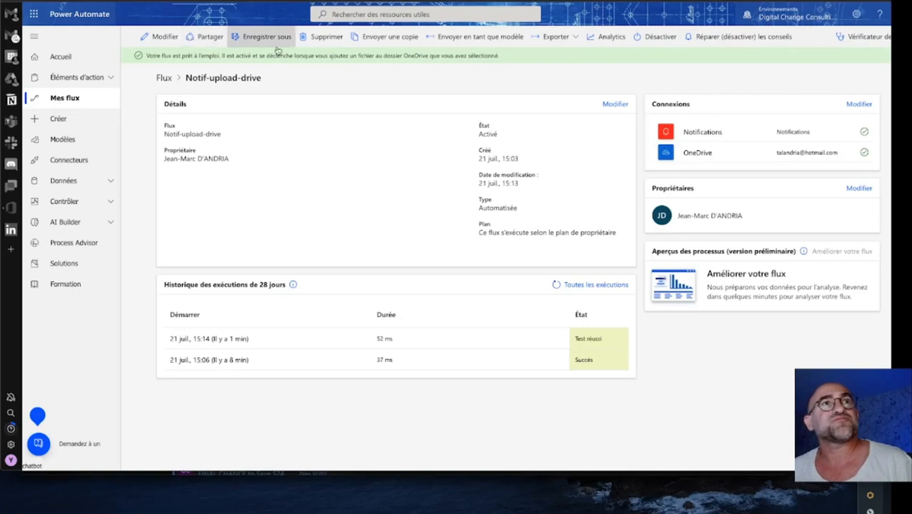
pyautogui.click(66, 99)
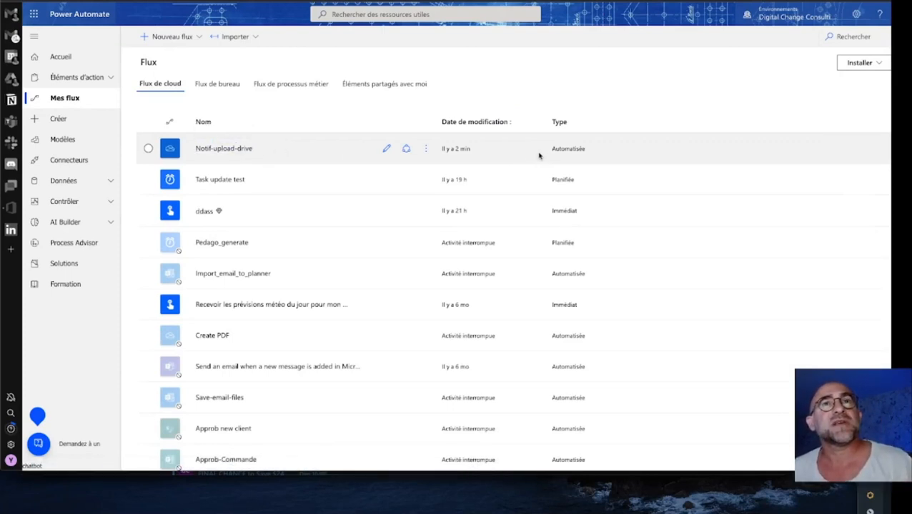
pyautogui.moveTo(587, 152); pyautogui.dragTo(554, 148)
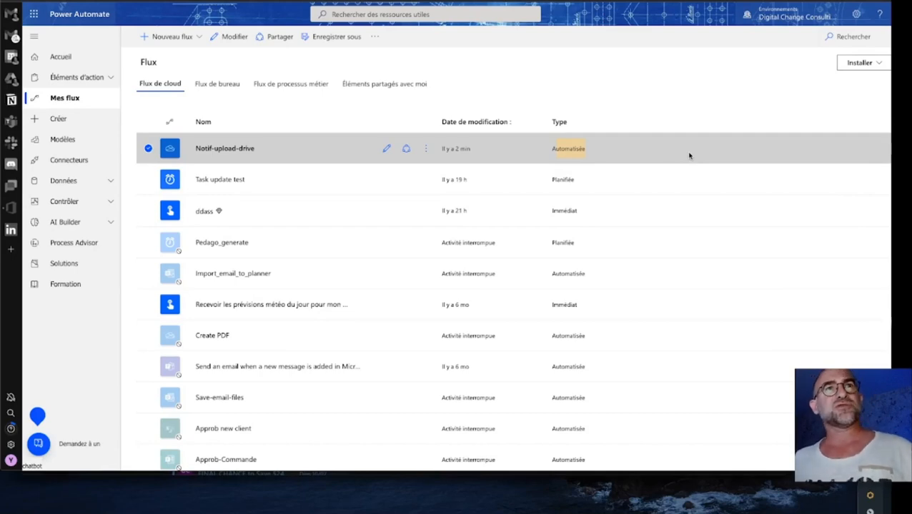
pyautogui.press('ctrl+super+f')
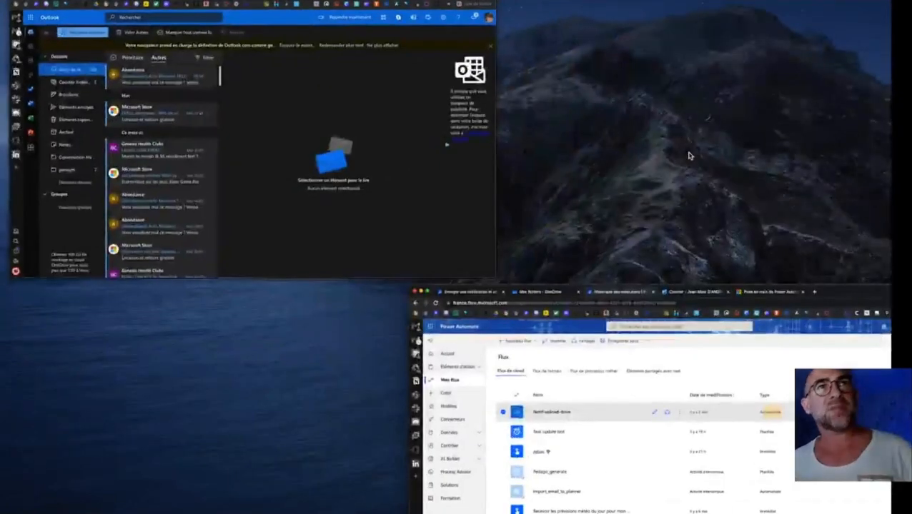